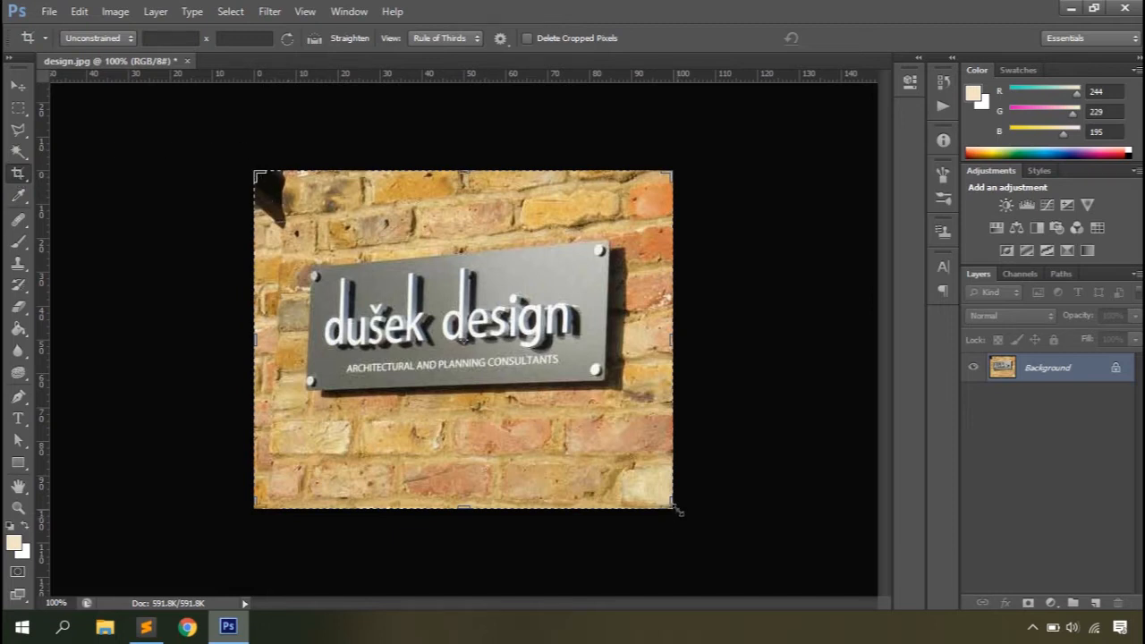
# Step: Try shrinking the crop box around the sign and extending it beyond the photo's edges, then cancel the crop
pyautogui.moveTo(258, 174); pyautogui.dragTo(296, 217)
pyautogui.moveTo(673, 512); pyautogui.dragTo(634, 431)
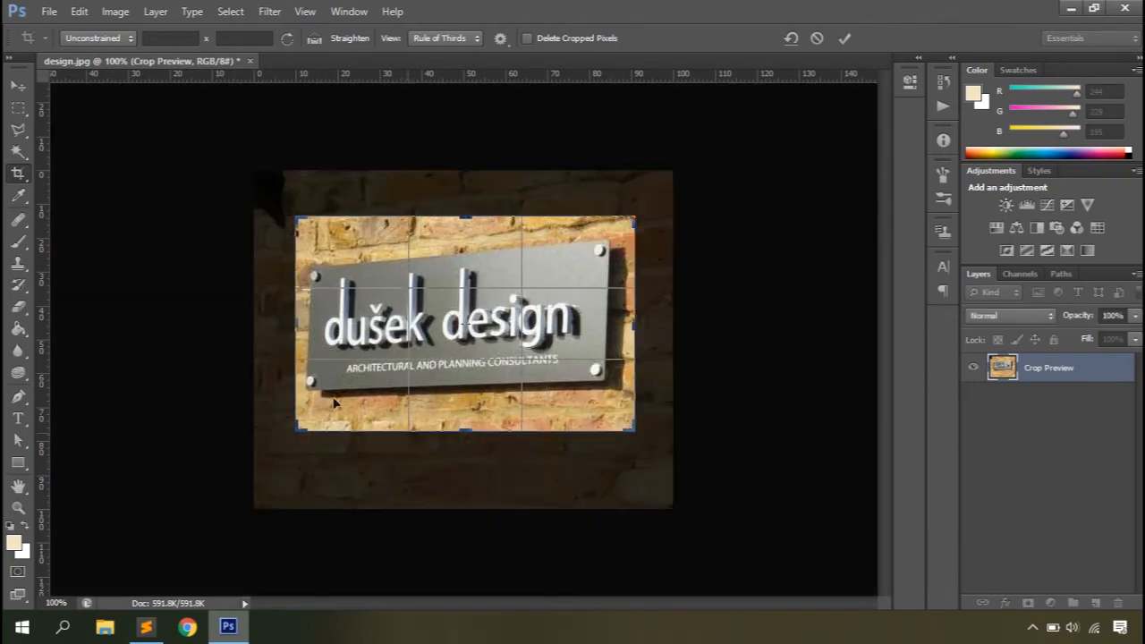
pyautogui.moveTo(291, 219); pyautogui.dragTo(239, 161)
pyautogui.moveTo(632, 430); pyautogui.dragTo(690, 523)
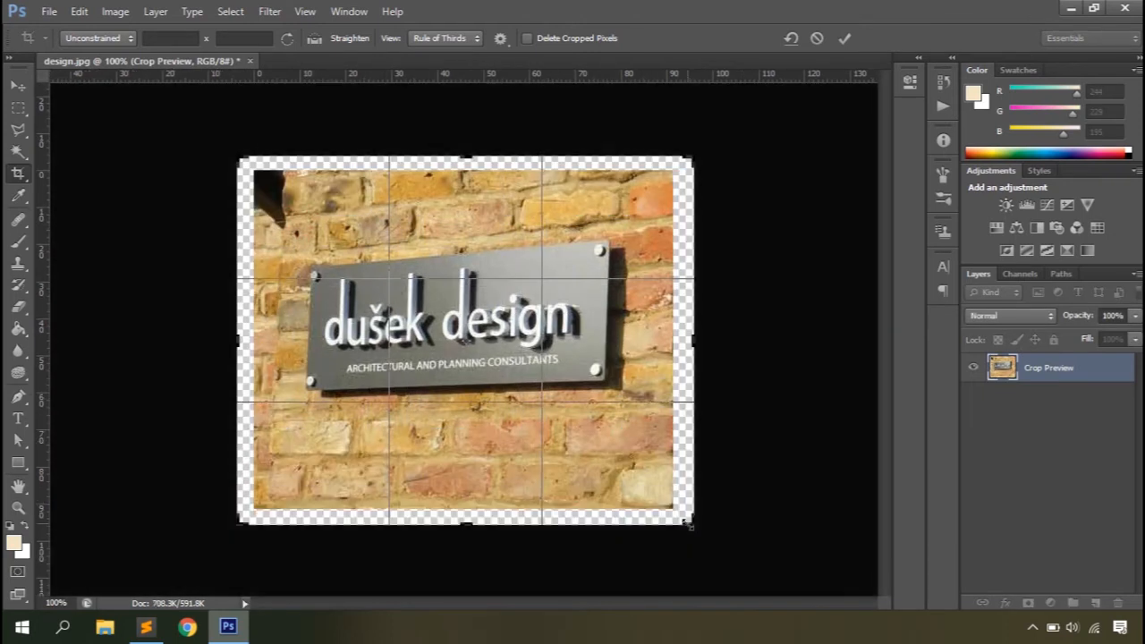
pyautogui.click(817, 41)
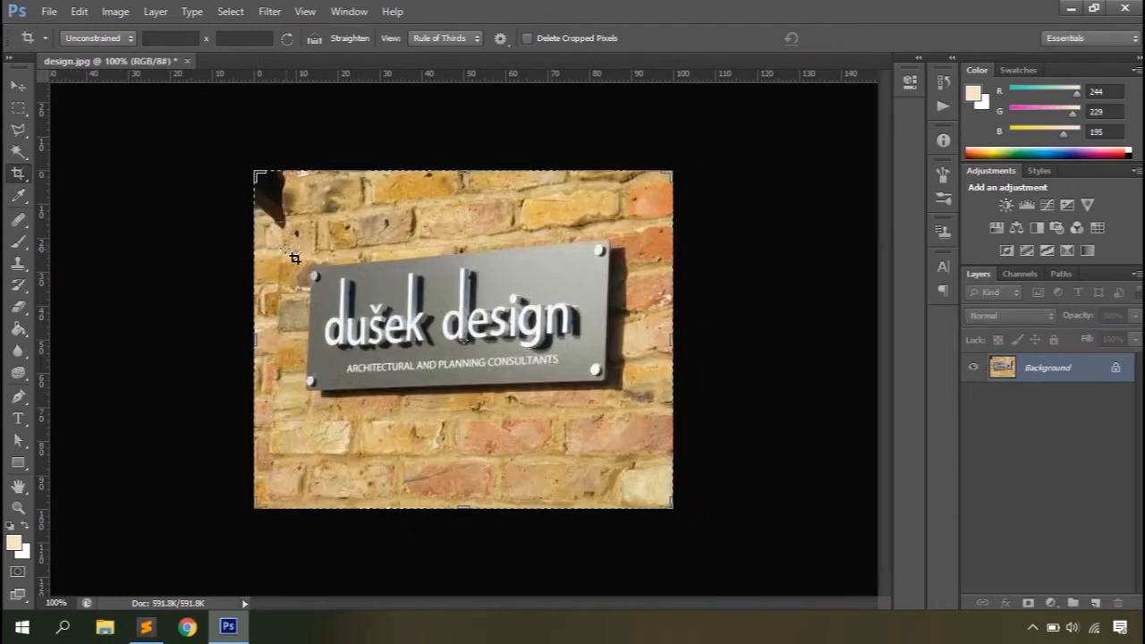
# Step: Try a freehand crop around the sign with the Unconstrained ratio, then cancel it
pyautogui.click(106, 40)
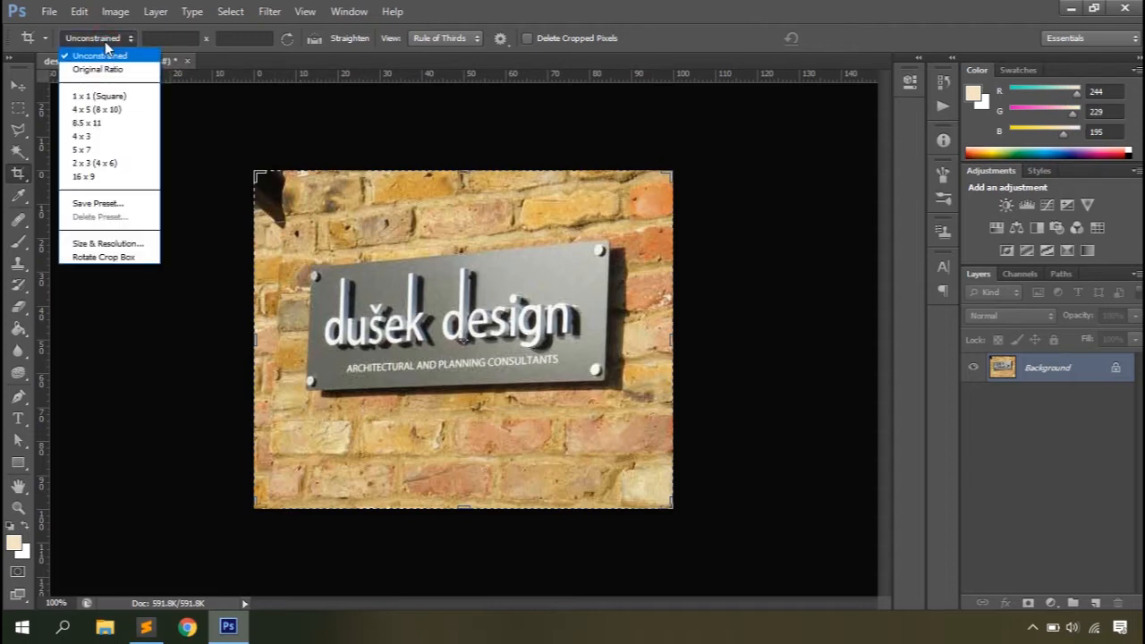
pyautogui.click(100, 55)
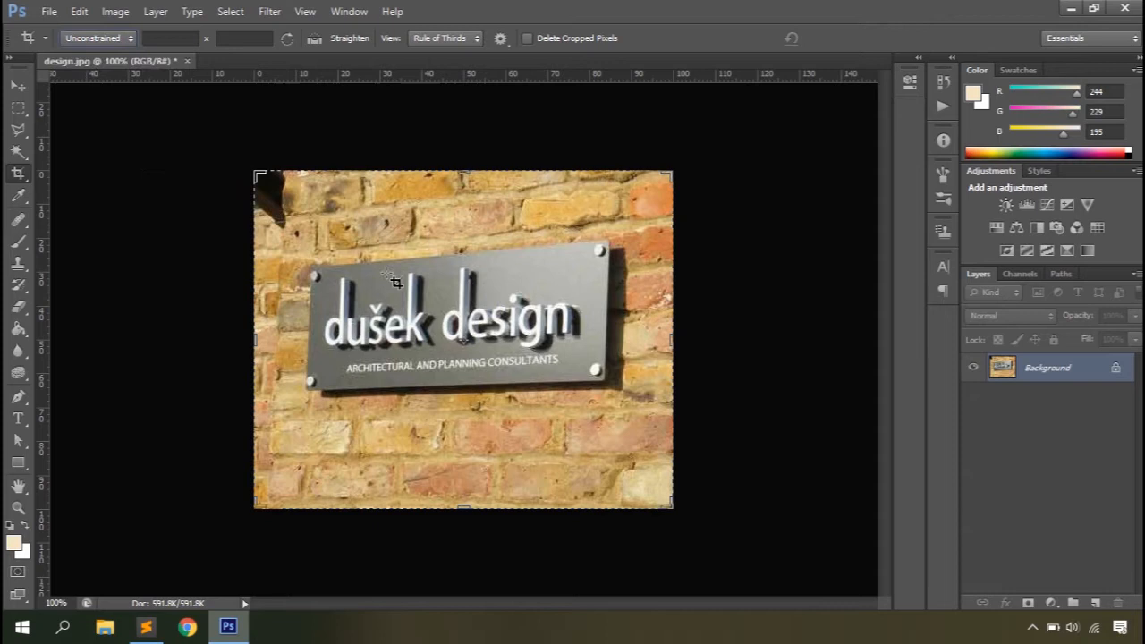
pyautogui.moveTo(315, 228); pyautogui.dragTo(625, 431)
pyautogui.click(815, 38)
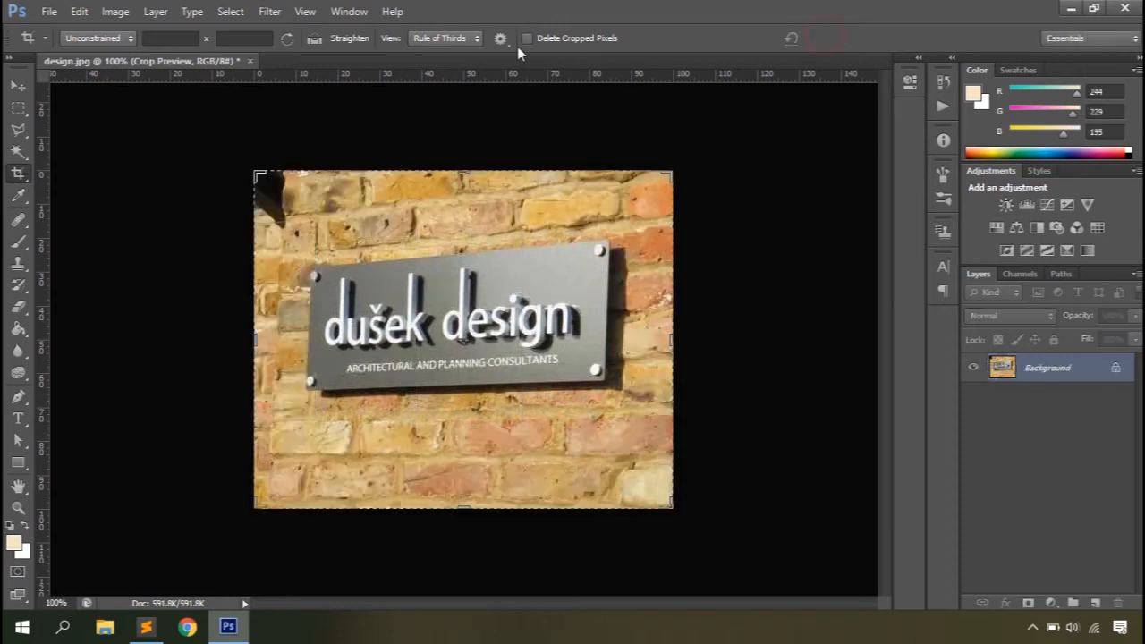
# Step: Set the crop ratio to Original Ratio and resize the crop box proportionally around the sign
pyautogui.click(125, 38)
pyautogui.click(94, 69)
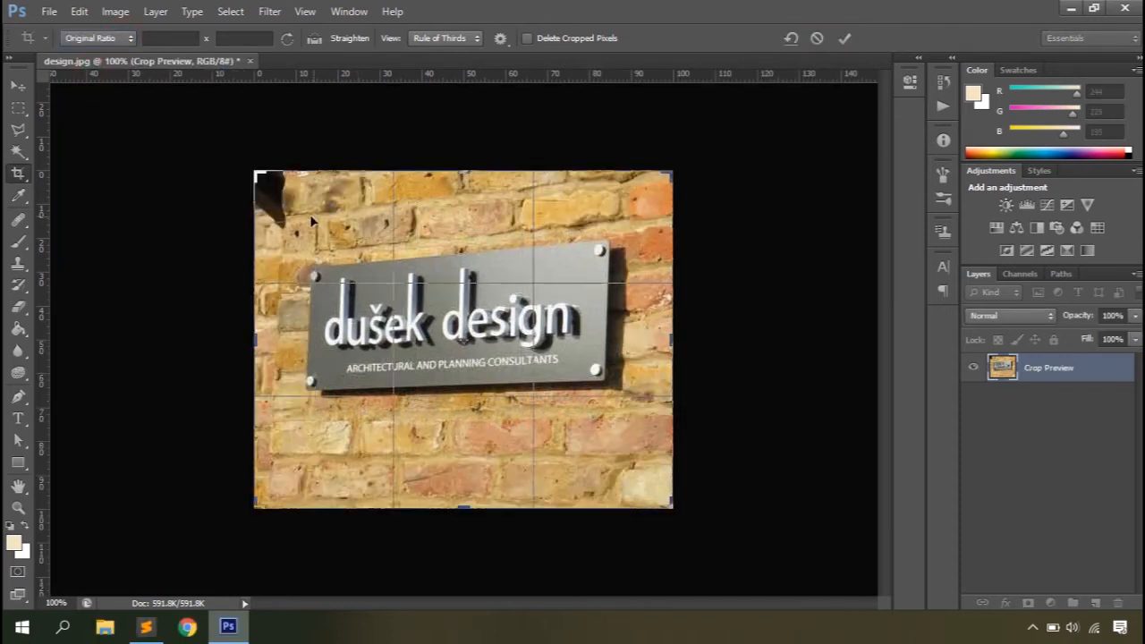
pyautogui.moveTo(670, 508); pyautogui.dragTo(644, 280)
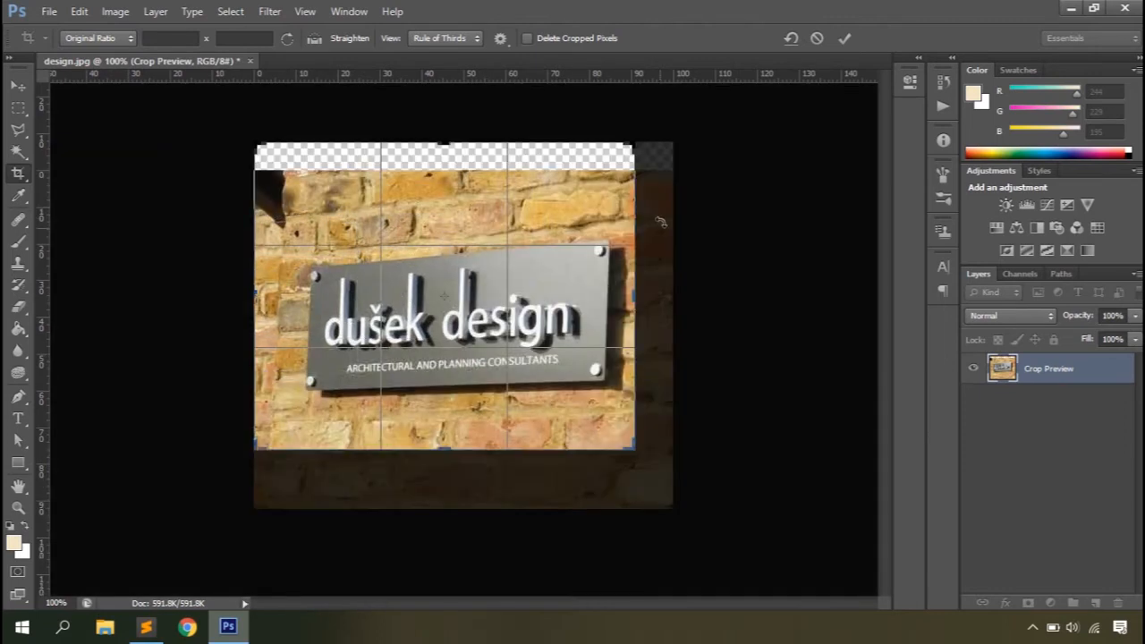
pyautogui.moveTo(447, 142); pyautogui.dragTo(450, 228)
pyautogui.moveTo(582, 229); pyautogui.dragTo(650, 247)
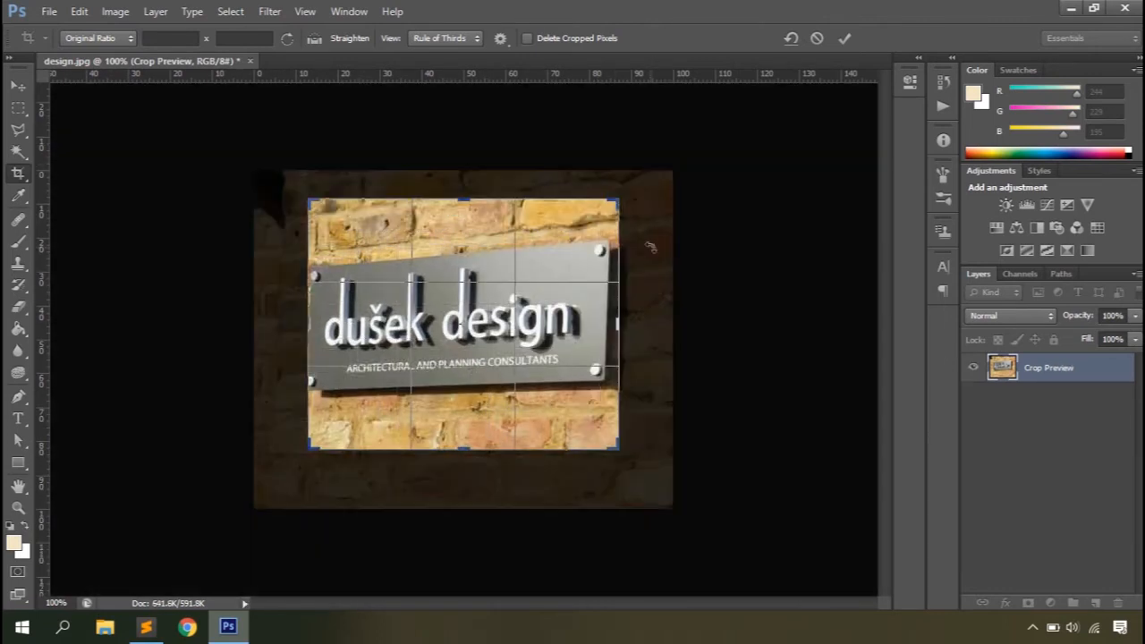
# Step: Step the crop ratio through the presets from 1 x 1 (Square) to 16 x 9
pyautogui.click(114, 38)
pyautogui.click(102, 96)
pyautogui.press('Down')
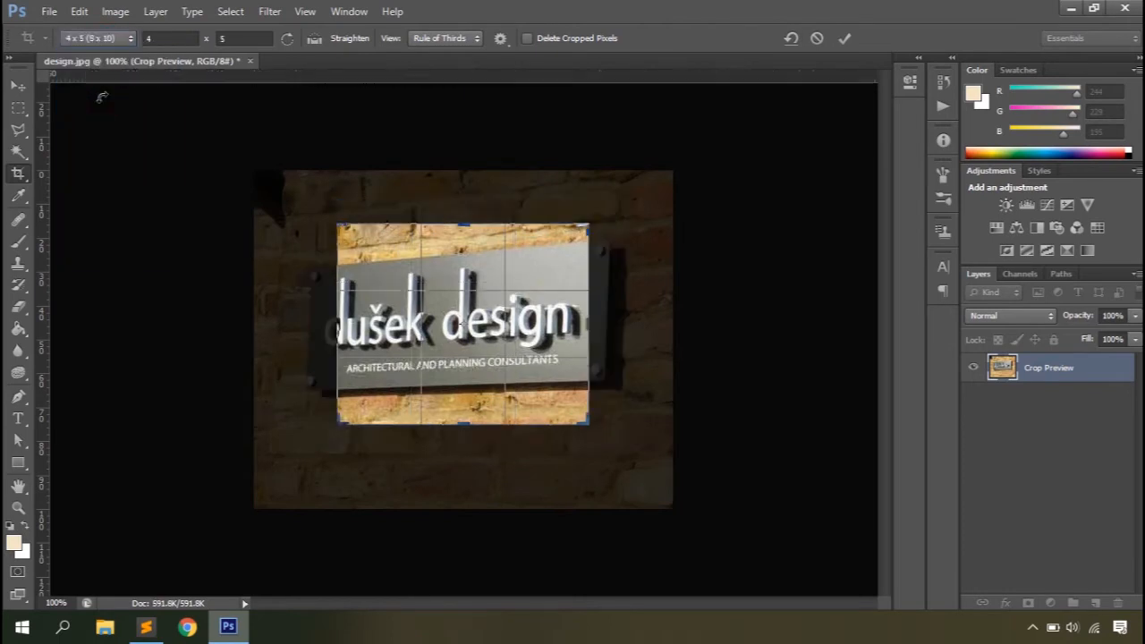
pyautogui.press('Down')
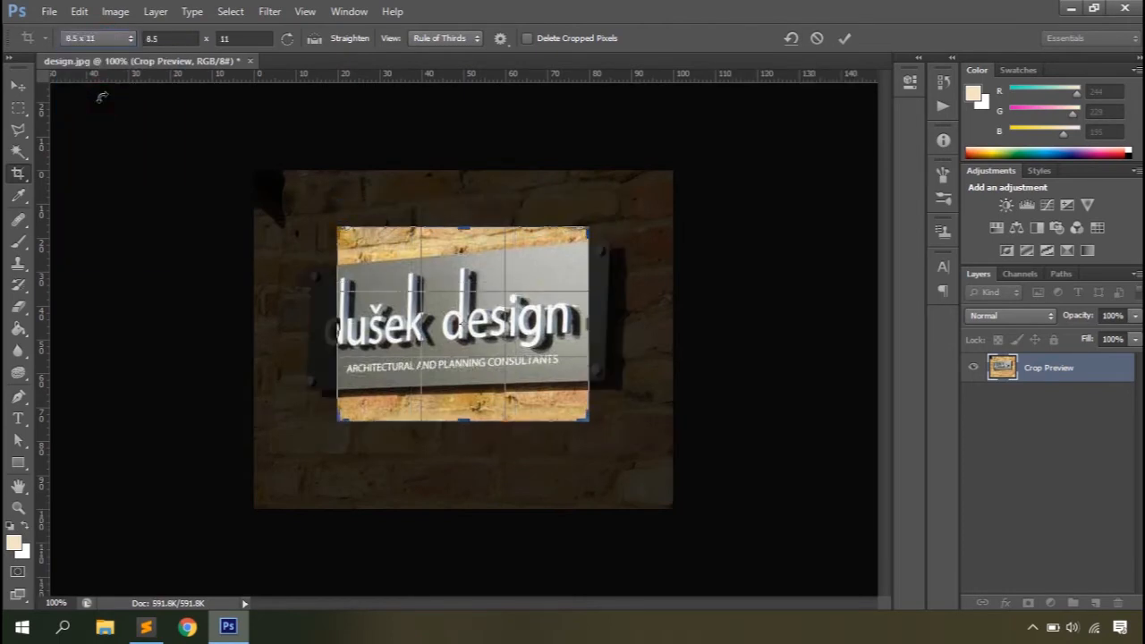
pyautogui.press('Down')
pyautogui.press('Down')
pyautogui.press('Down')
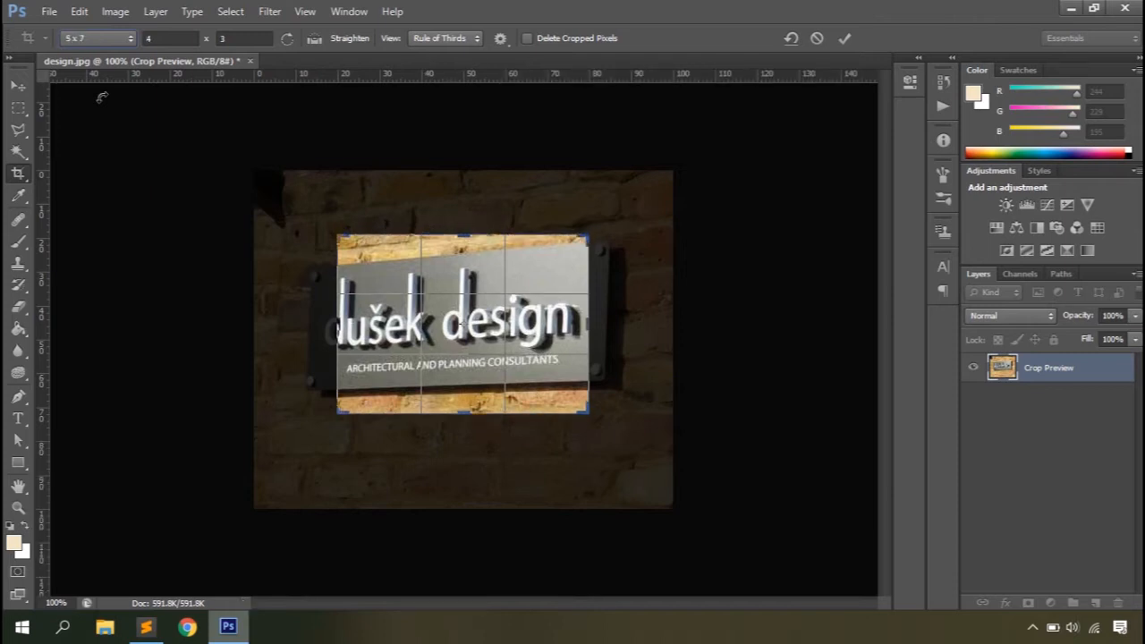
pyautogui.press('Down')
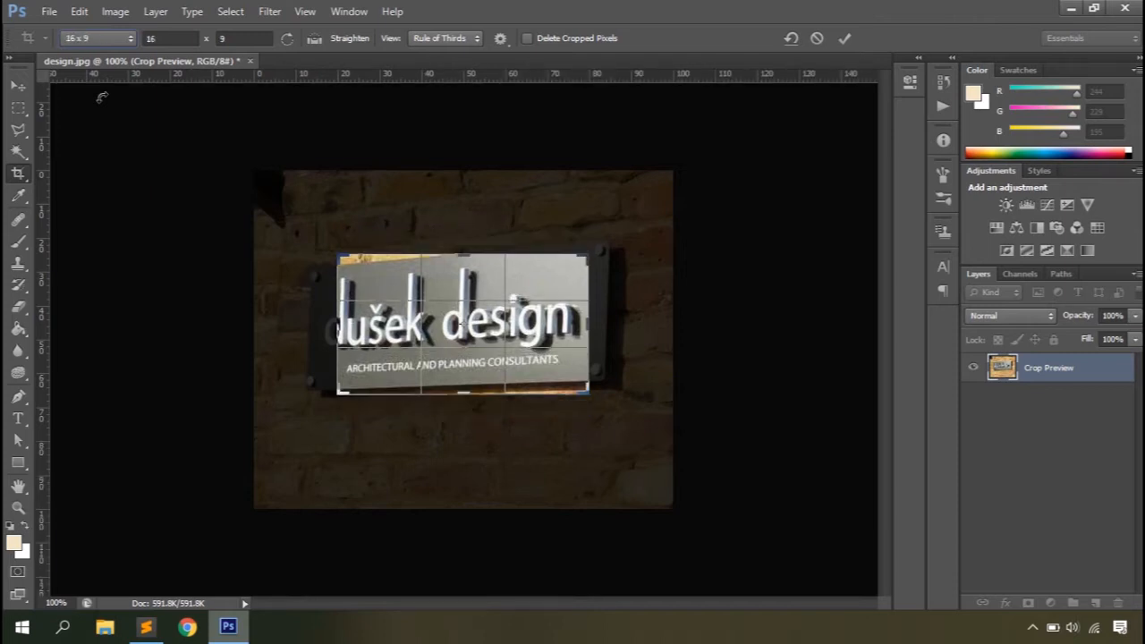
# Step: Try Front Image and Crop Box as the source for the crop size and resolution, then cancel the settings
pyautogui.click(127, 40)
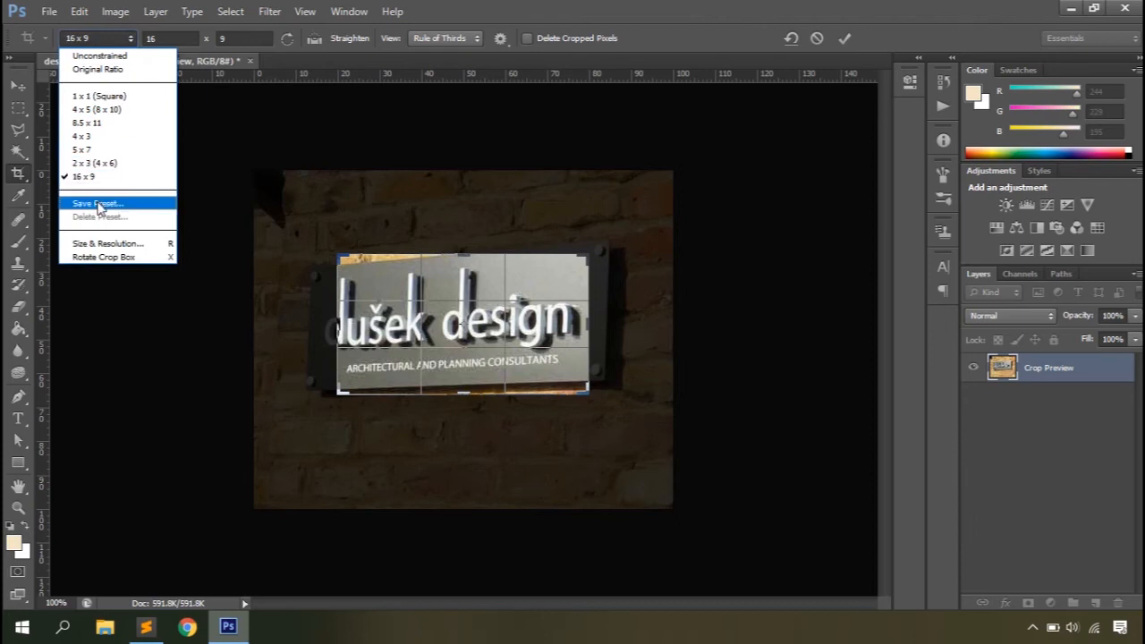
pyautogui.click(100, 246)
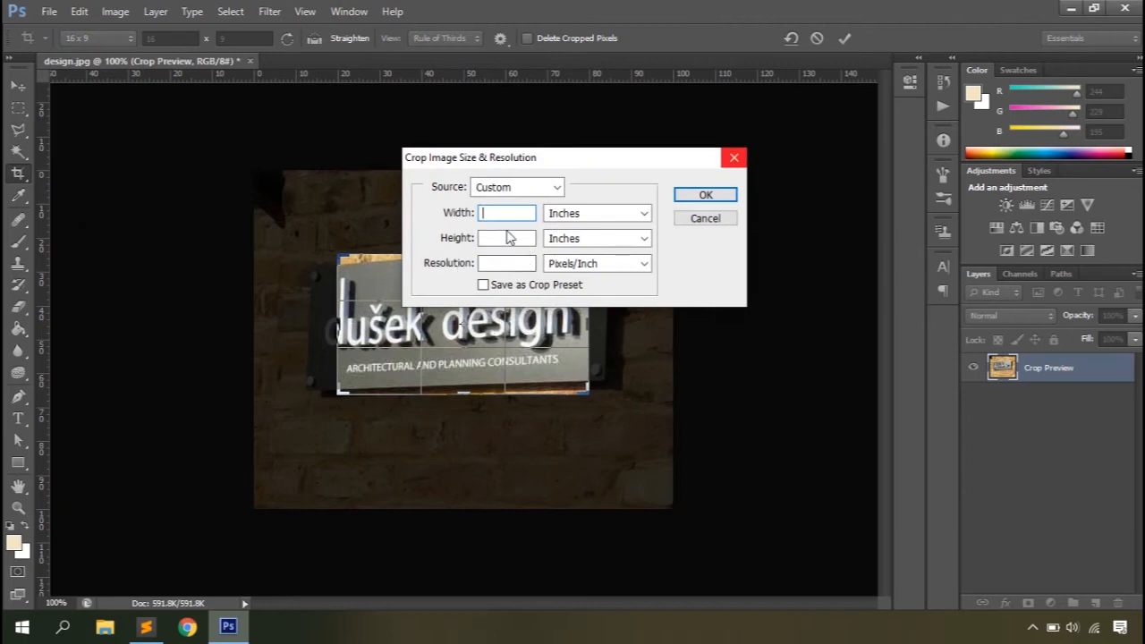
pyautogui.click(524, 188)
pyautogui.click(503, 233)
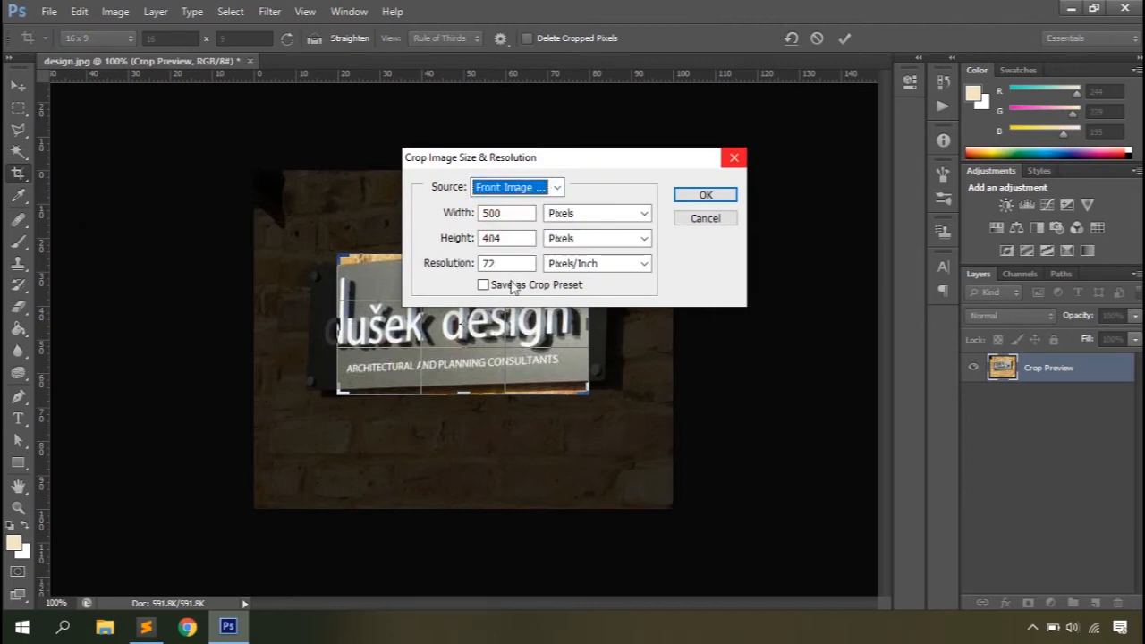
pyautogui.click(517, 187)
pyautogui.click(501, 246)
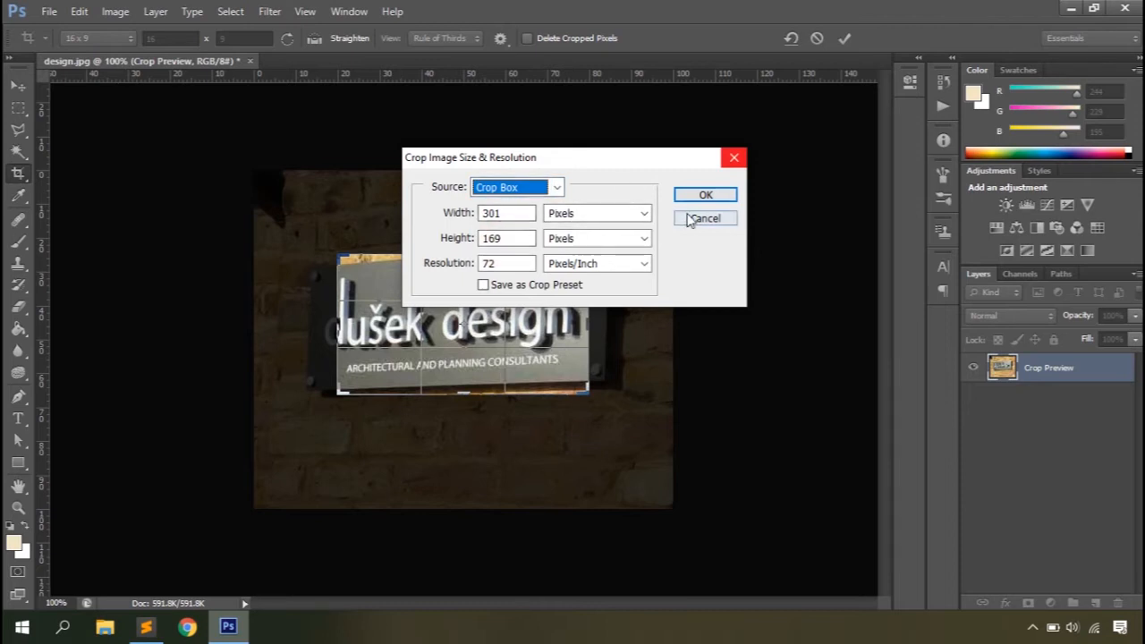
pyautogui.click(704, 218)
# Step: Rotate the 16 x 9 crop box to portrait and back to landscape
pyautogui.click(104, 39)
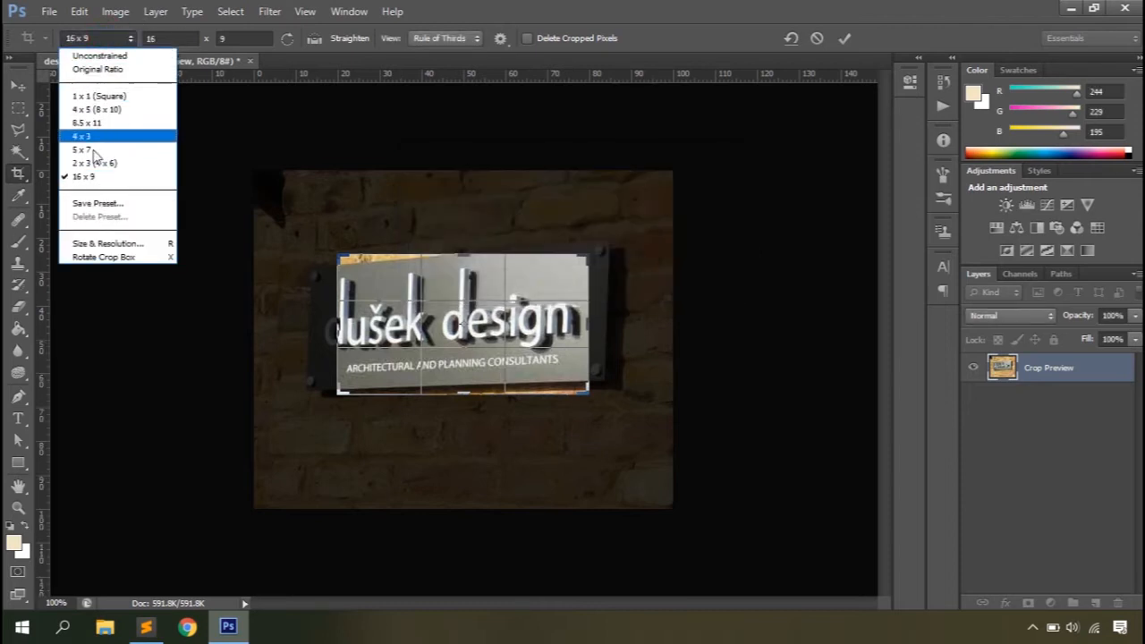
pyautogui.click(109, 257)
pyautogui.click(104, 39)
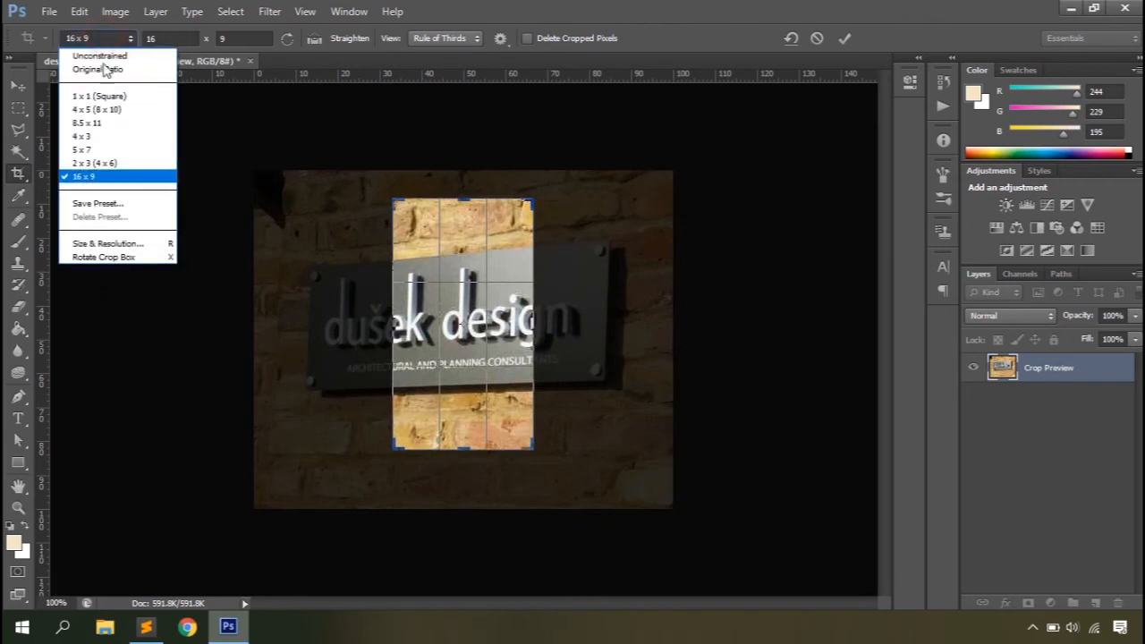
pyautogui.click(97, 257)
# Step: Try switching the crop box orientation while keeping the 16 and 9 ratio values, then cancel the crop
pyautogui.click(166, 38)
pyautogui.doubleClick(149, 39)
pyautogui.doubleClick(230, 38)
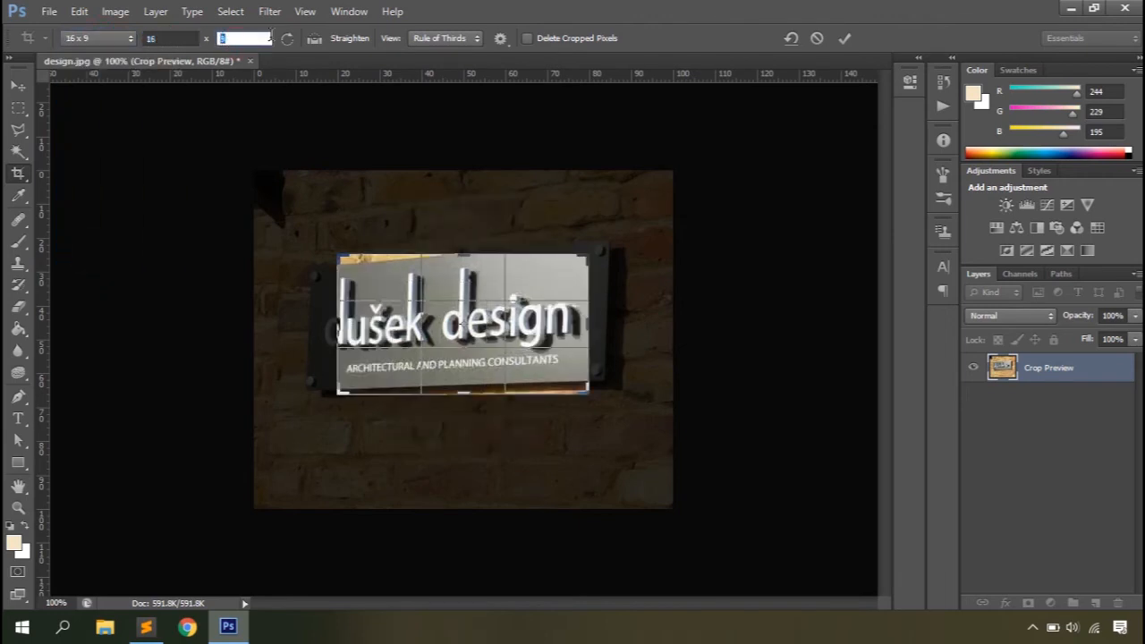
pyautogui.click(286, 41)
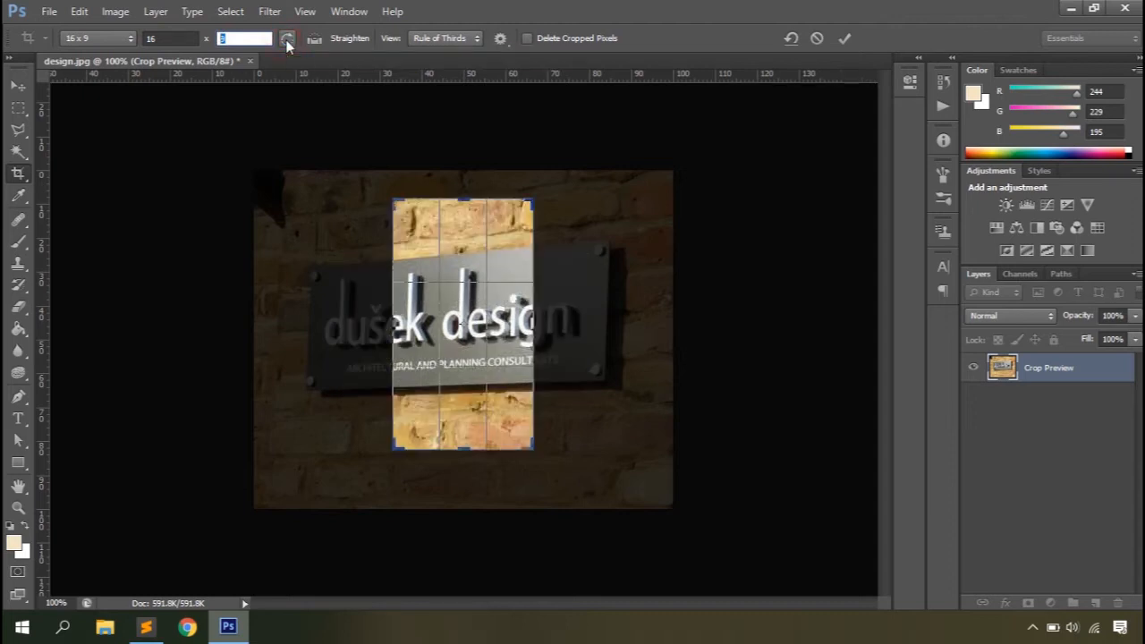
pyautogui.click(815, 39)
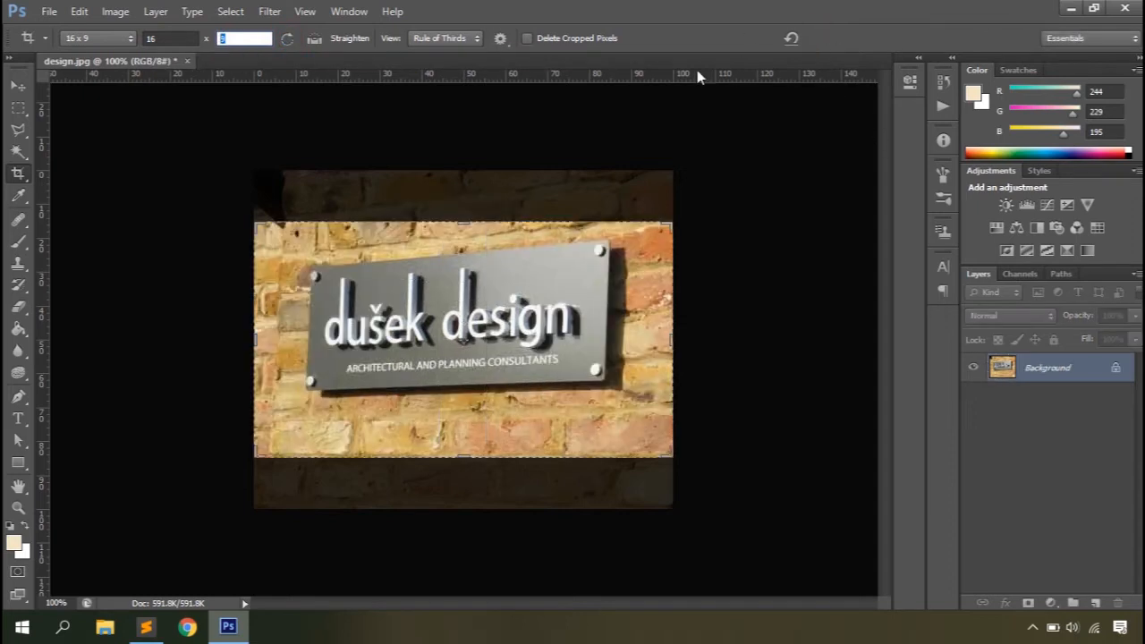
# Step: Try straightening the photo along the lower edge of the sign and commit the crop
pyautogui.click(315, 39)
pyautogui.moveTo(311, 393); pyautogui.dragTo(599, 387)
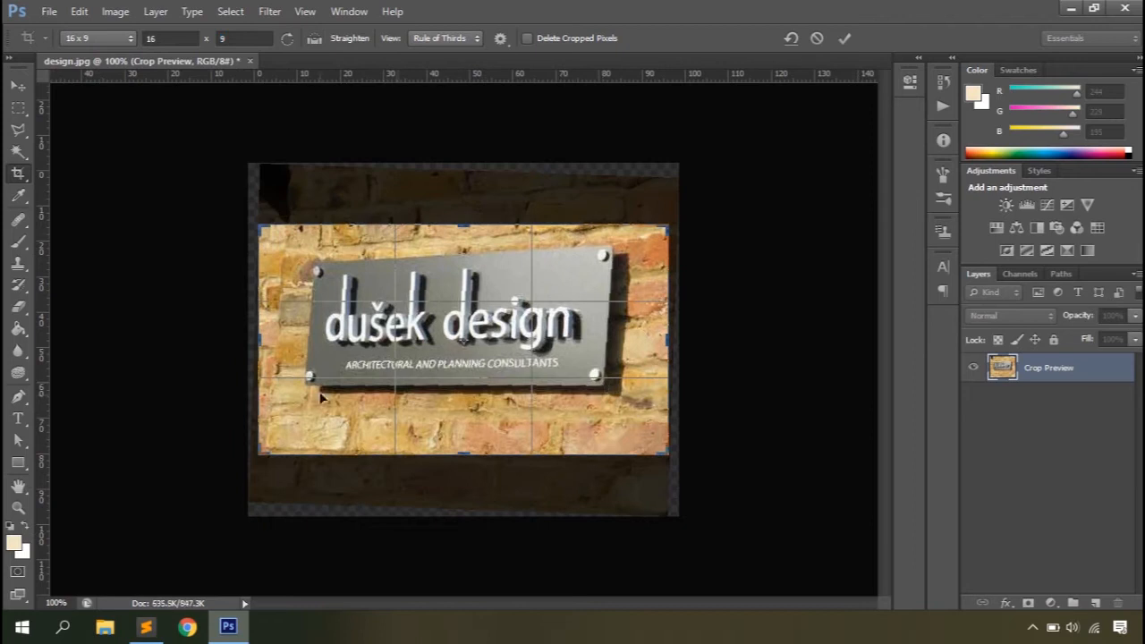
pyautogui.click(844, 37)
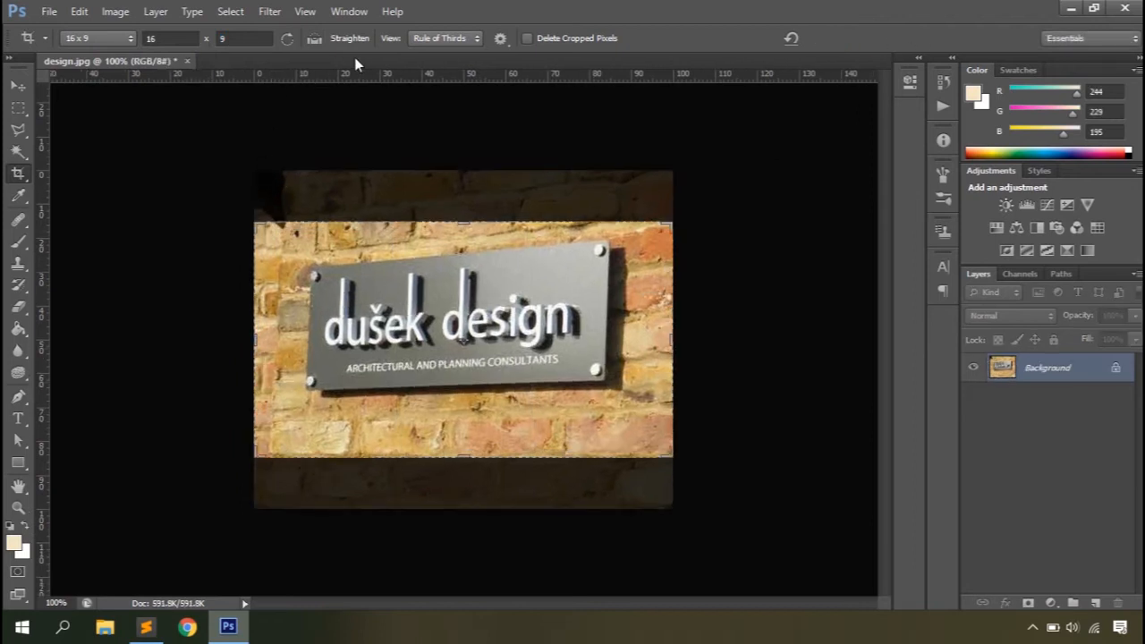
# Step: Look through the crop overlay options, then show the document grid over the photo and hide it again
pyautogui.click(464, 39)
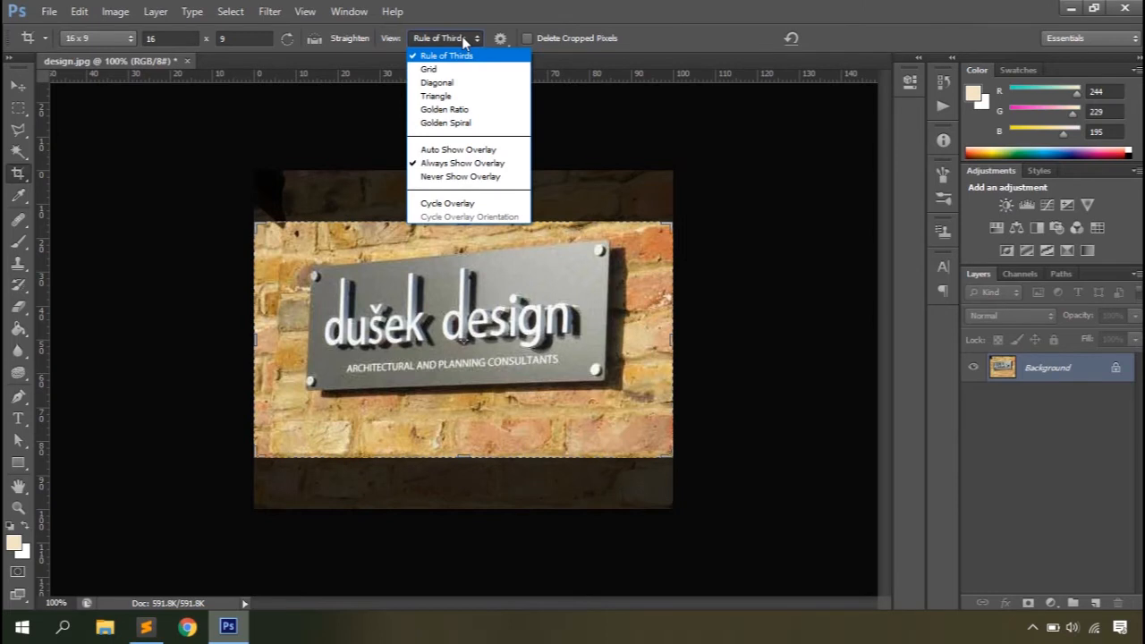
pyautogui.click(461, 36)
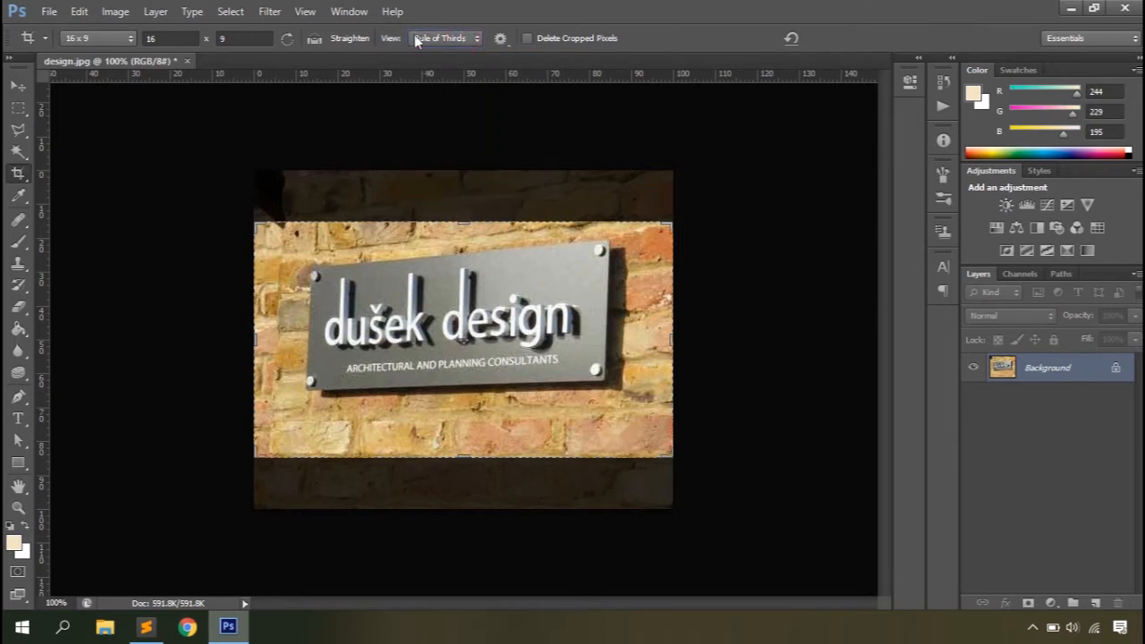
pyautogui.click(304, 11)
pyautogui.moveTo(322, 259)
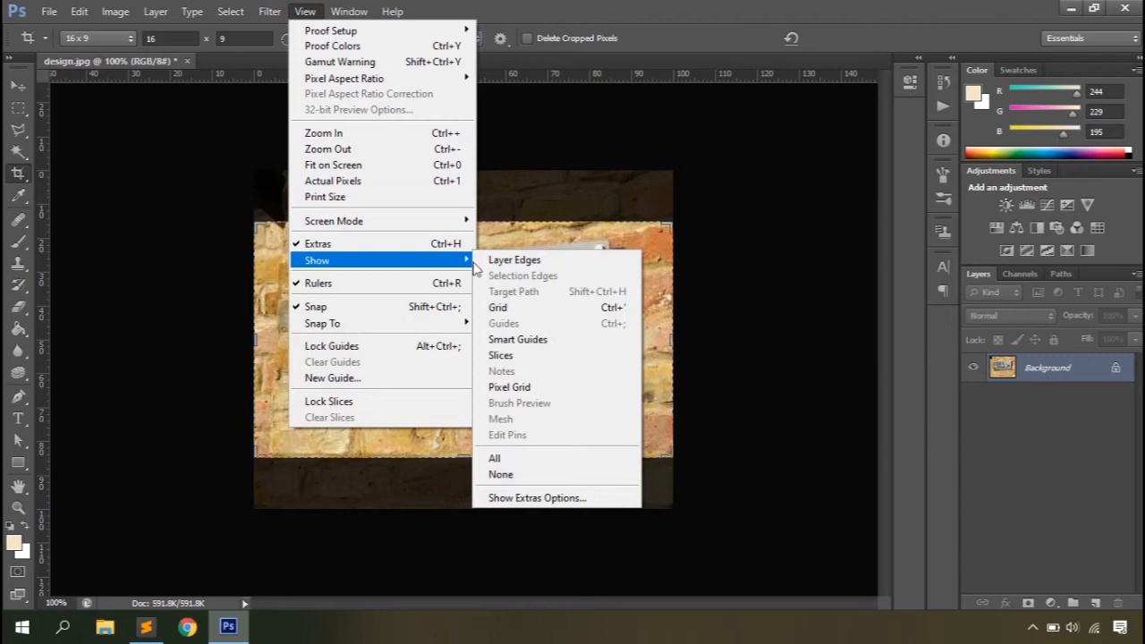
pyautogui.click(512, 308)
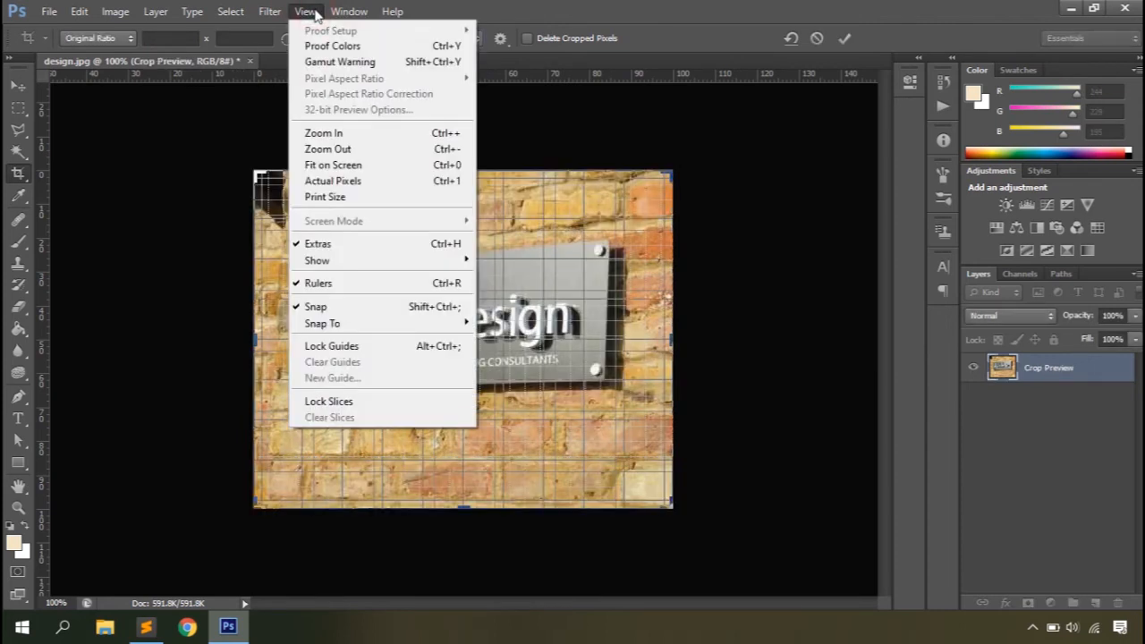
pyautogui.moveTo(371, 269)
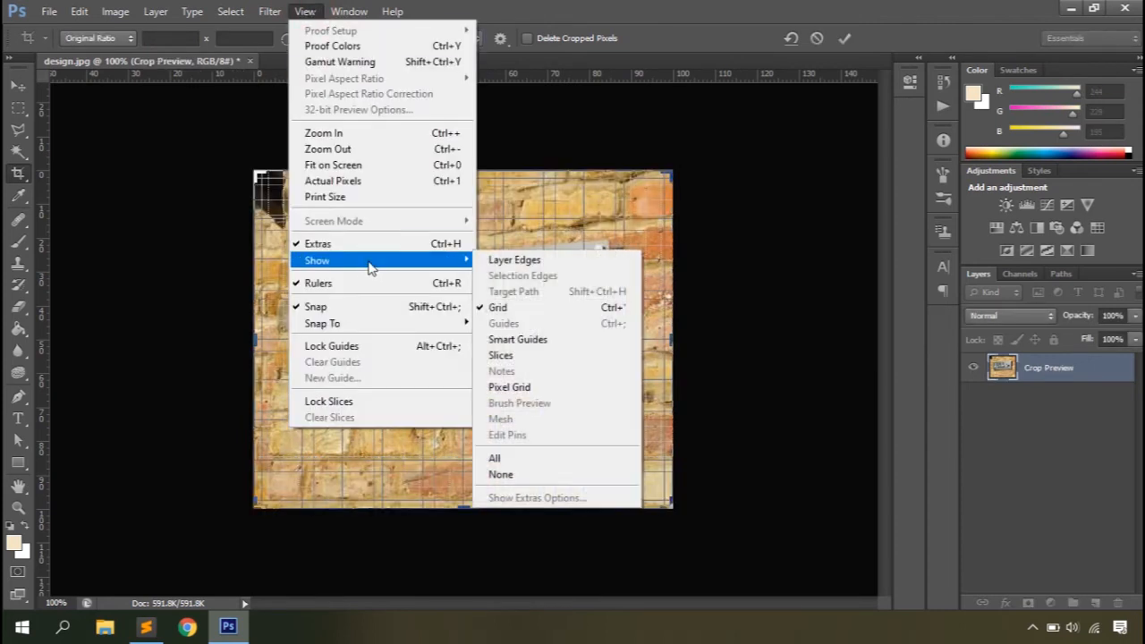
pyautogui.click(505, 308)
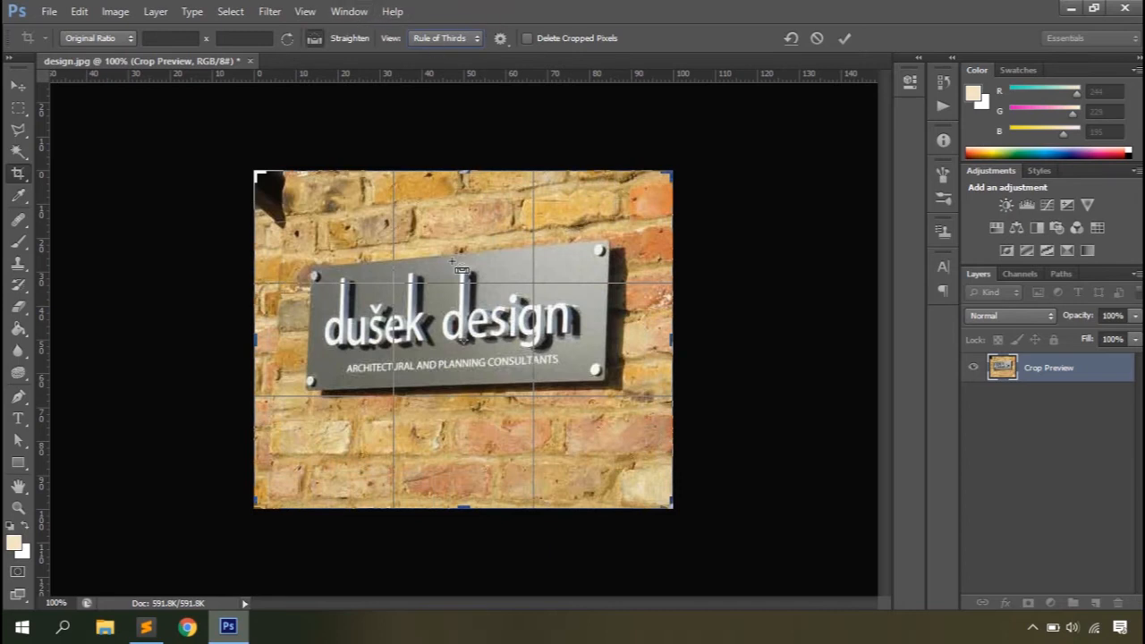
# Step: Switch the crop overlay to Grid and cycle through the remaining overlays, including Golden Spiral, back to Rule of Thirds
pyautogui.scroll(2, 450, 258)
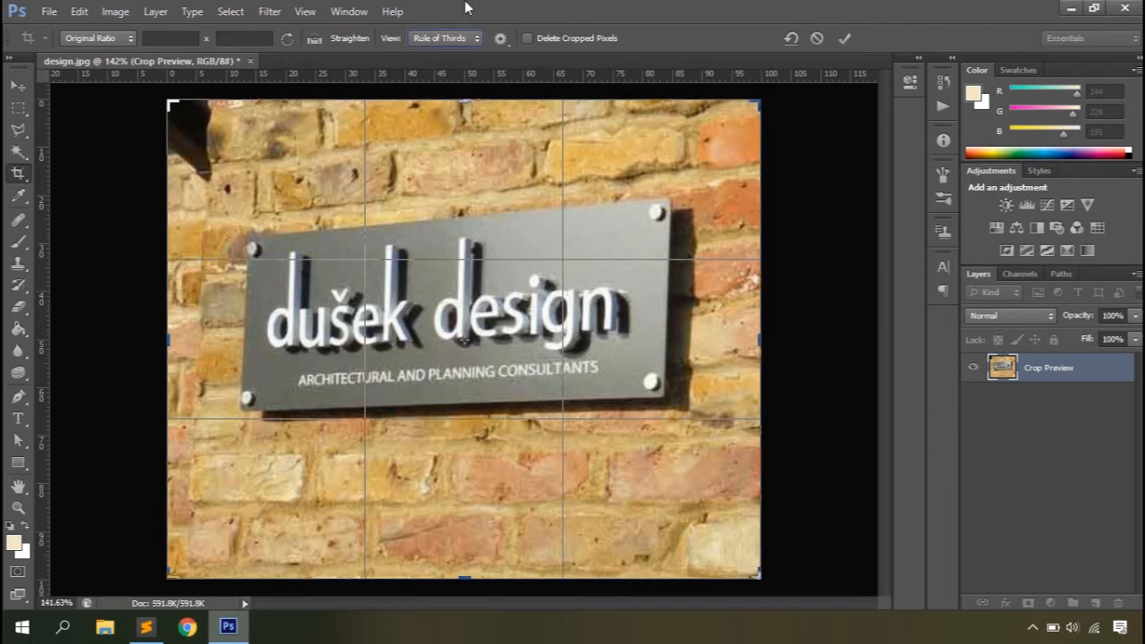
pyautogui.click(467, 37)
pyautogui.click(434, 59)
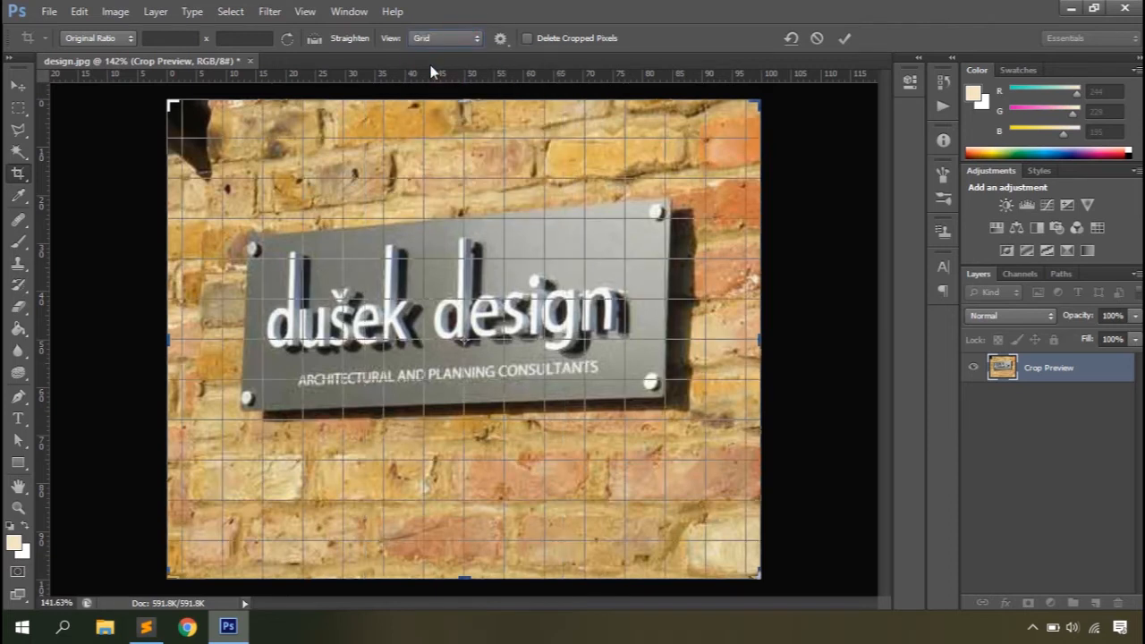
pyautogui.press('o')
pyautogui.press('o')
pyautogui.press('o')
pyautogui.press('o')
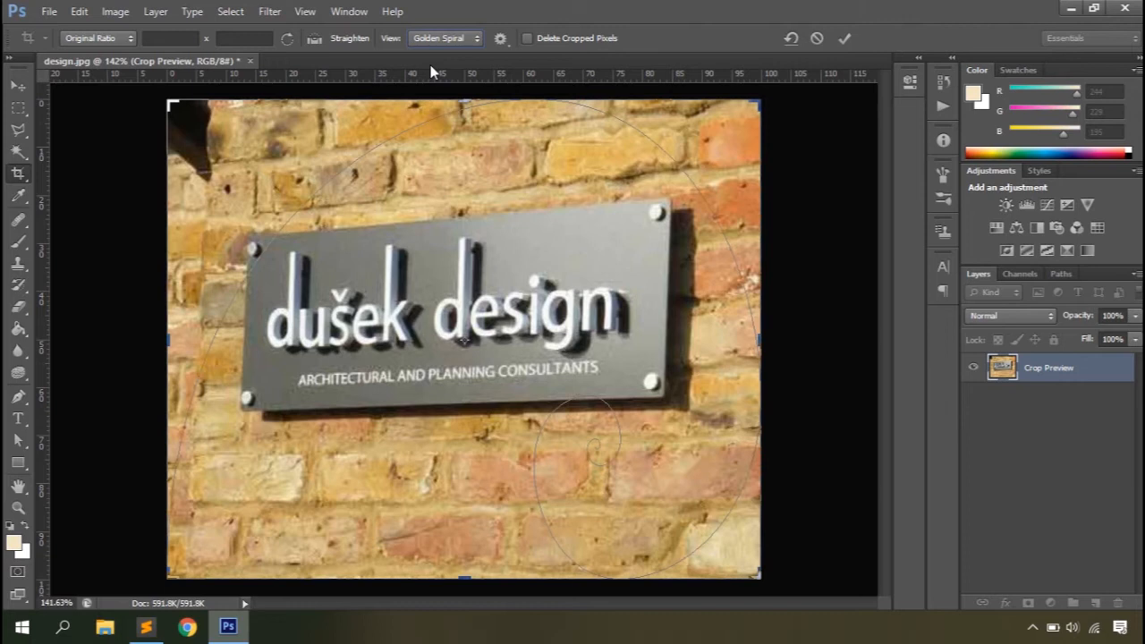
pyautogui.press('o')
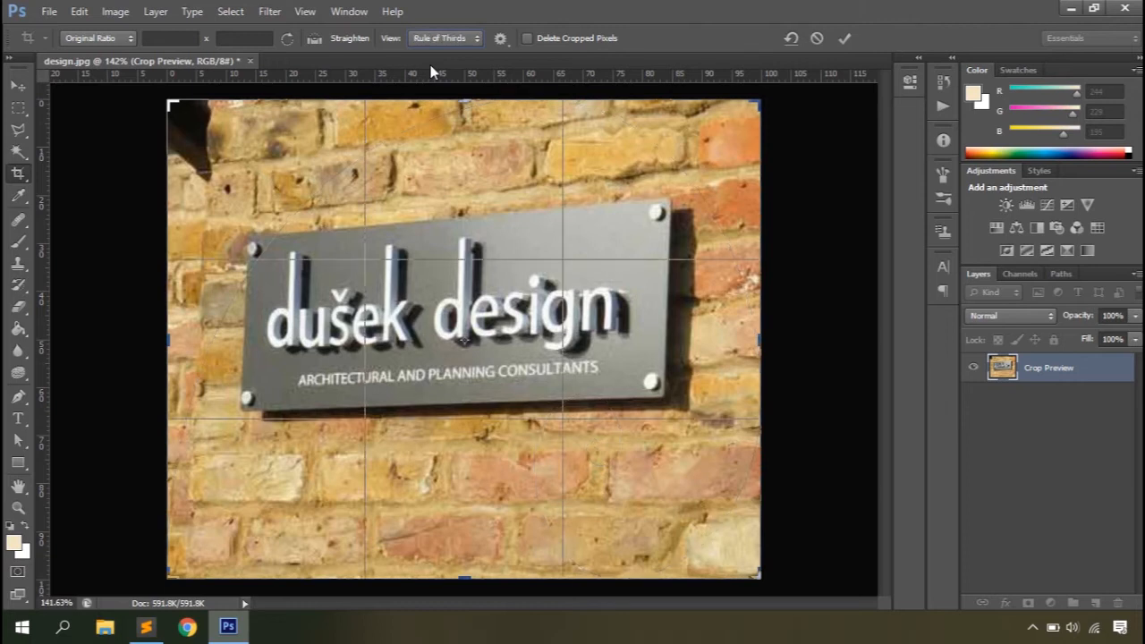
# Step: Enable Classic Mode in the Crop tool's additional options
pyautogui.click(500, 38)
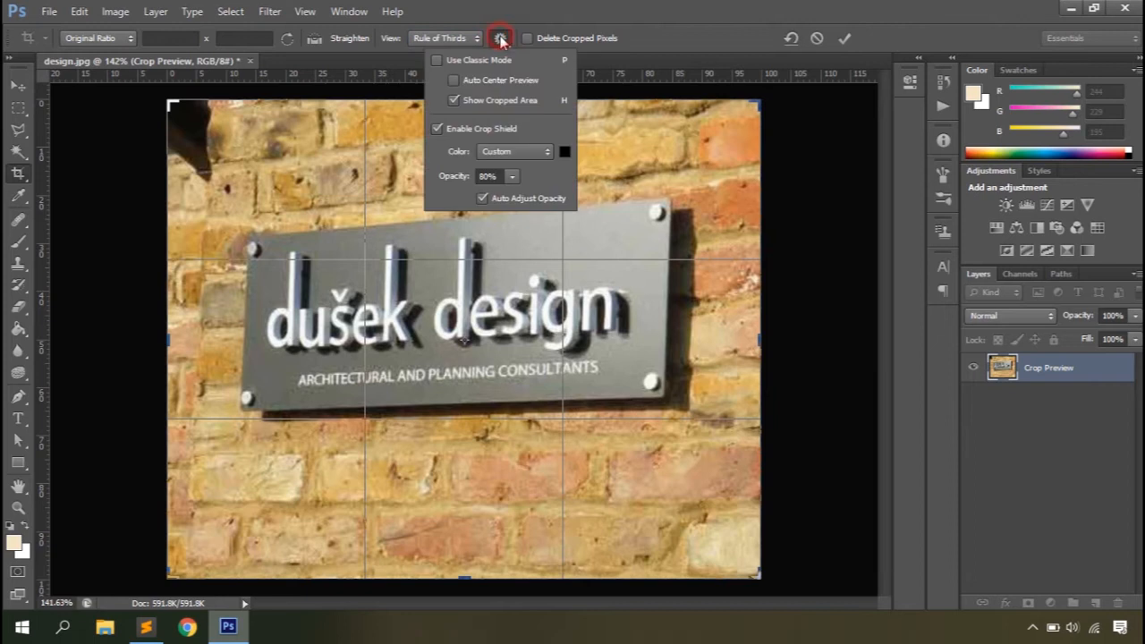
pyautogui.click(437, 60)
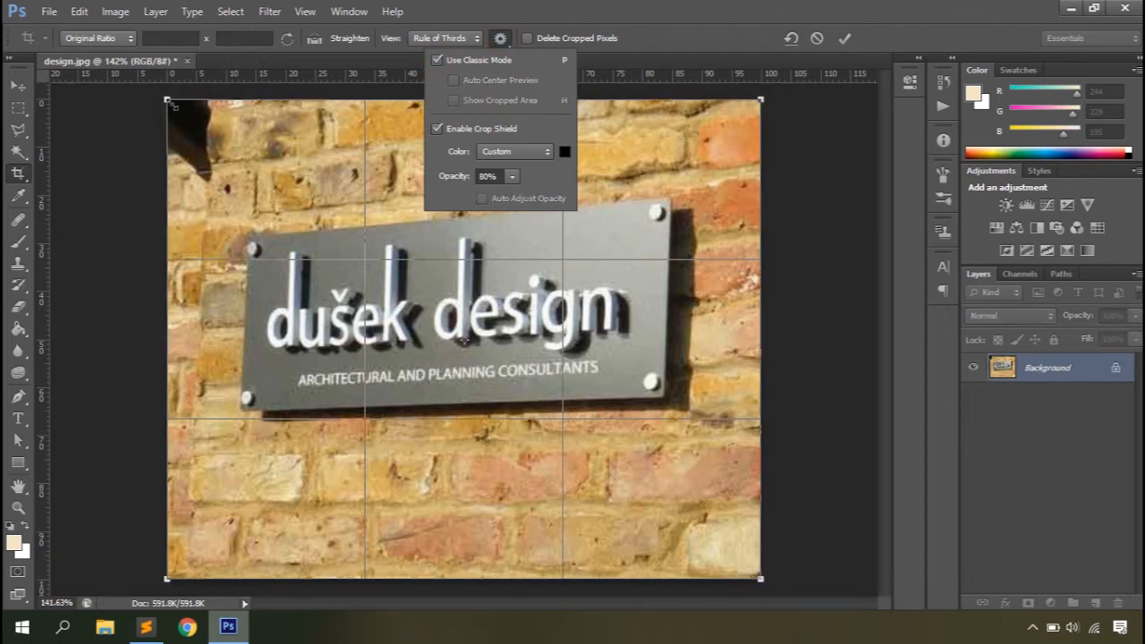
# Step: Turn off Classic Mode and shrink the crop box from the photo's lower-right corner to the sign's right edge
pyautogui.click(753, 358)
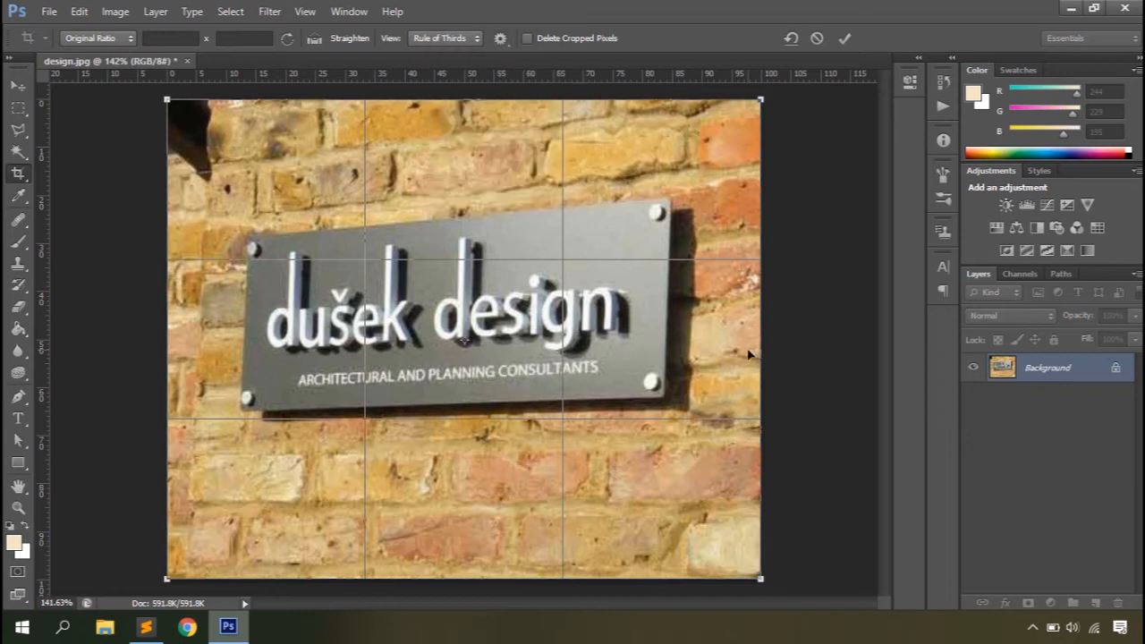
pyautogui.click(501, 39)
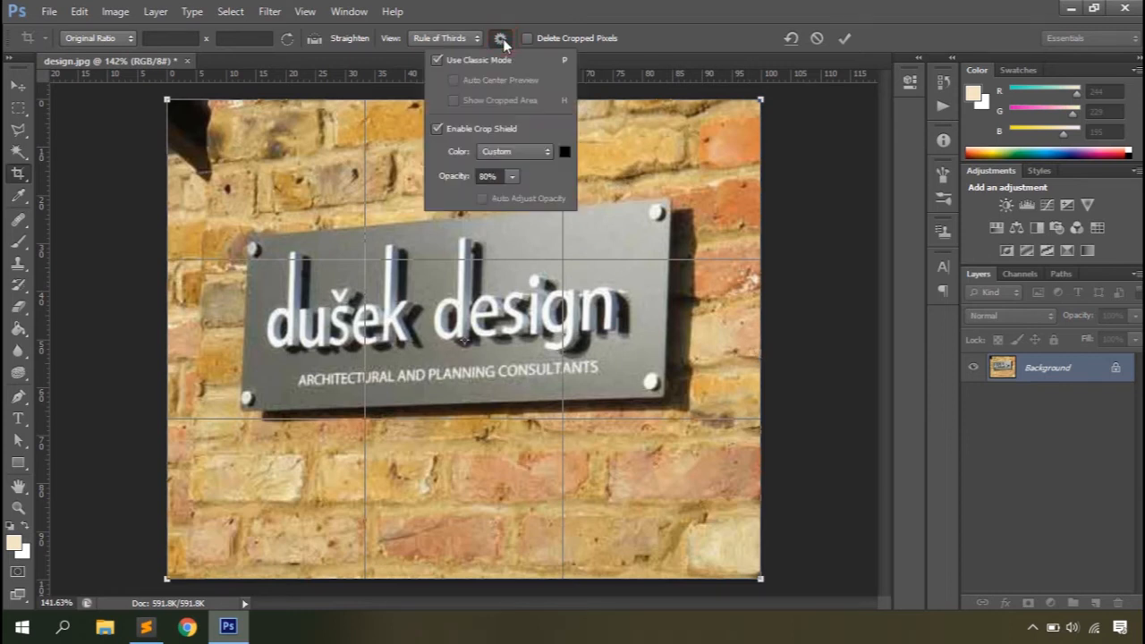
pyautogui.click(437, 60)
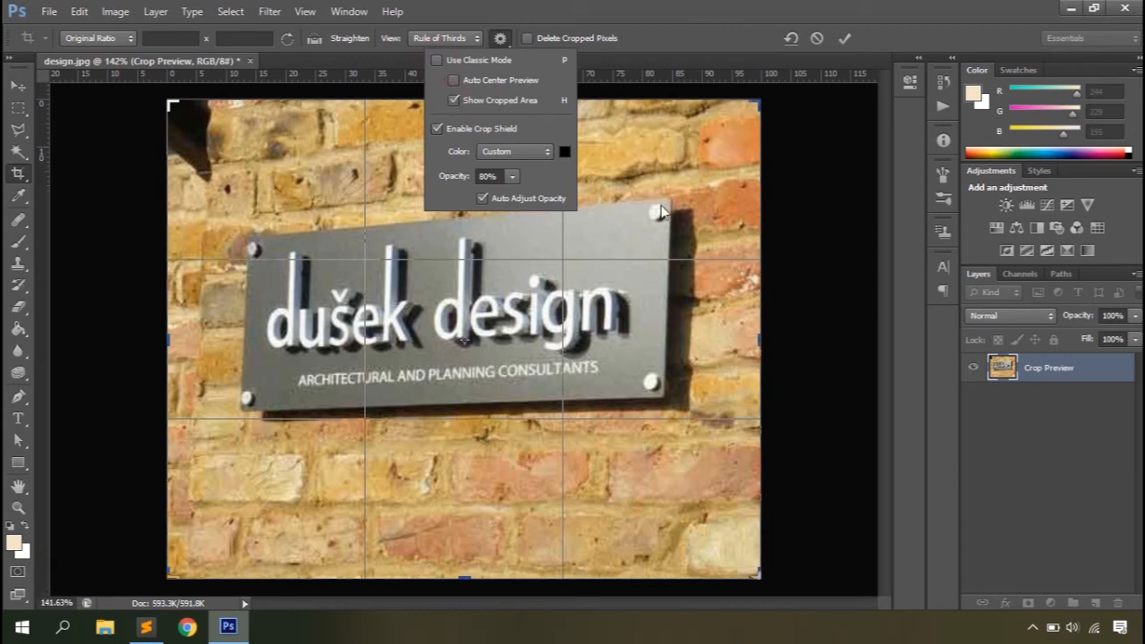
pyautogui.click(754, 579)
pyautogui.moveTo(754, 572); pyautogui.dragTo(660, 494)
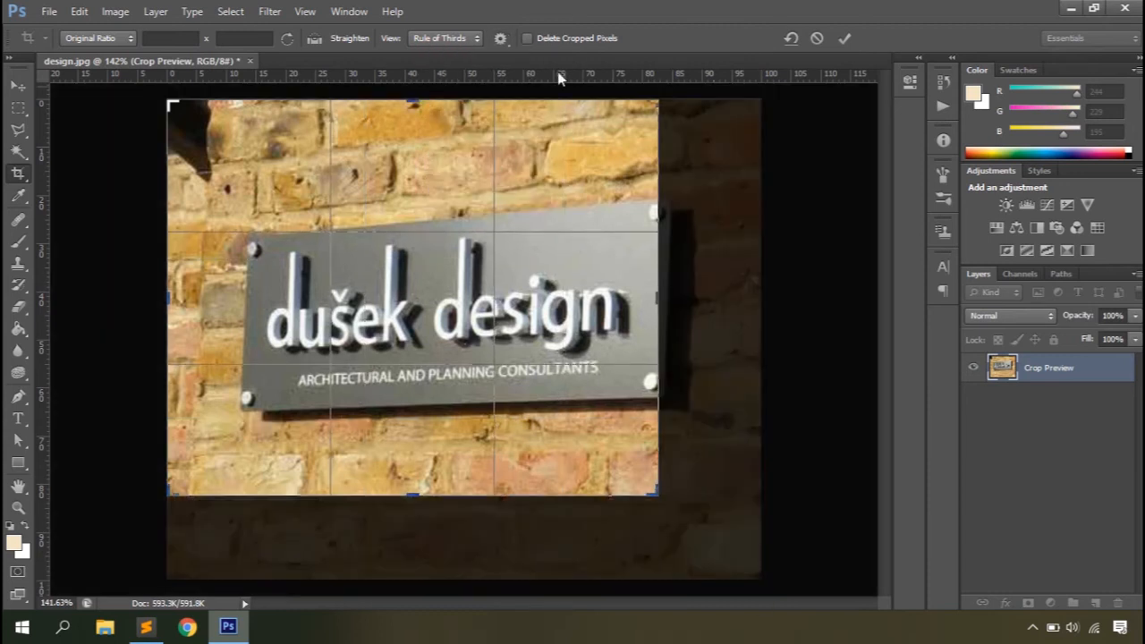
# Step: Enable Auto Center Preview and toggle Show Cropped Area off and back on
pyautogui.click(508, 40)
pyautogui.click(454, 100)
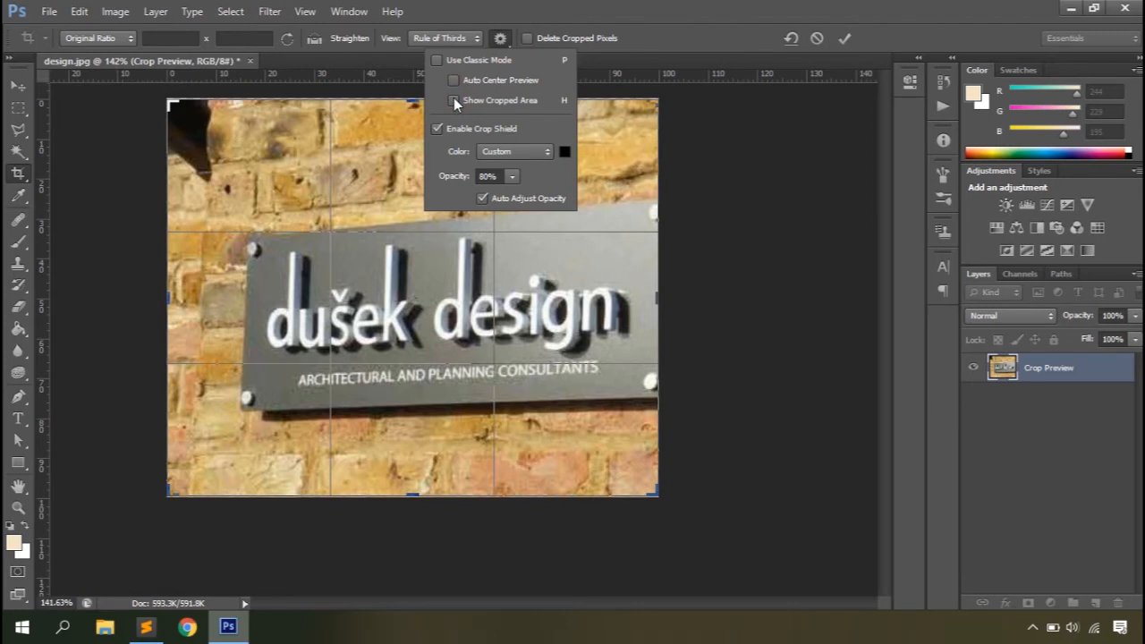
pyautogui.click(453, 82)
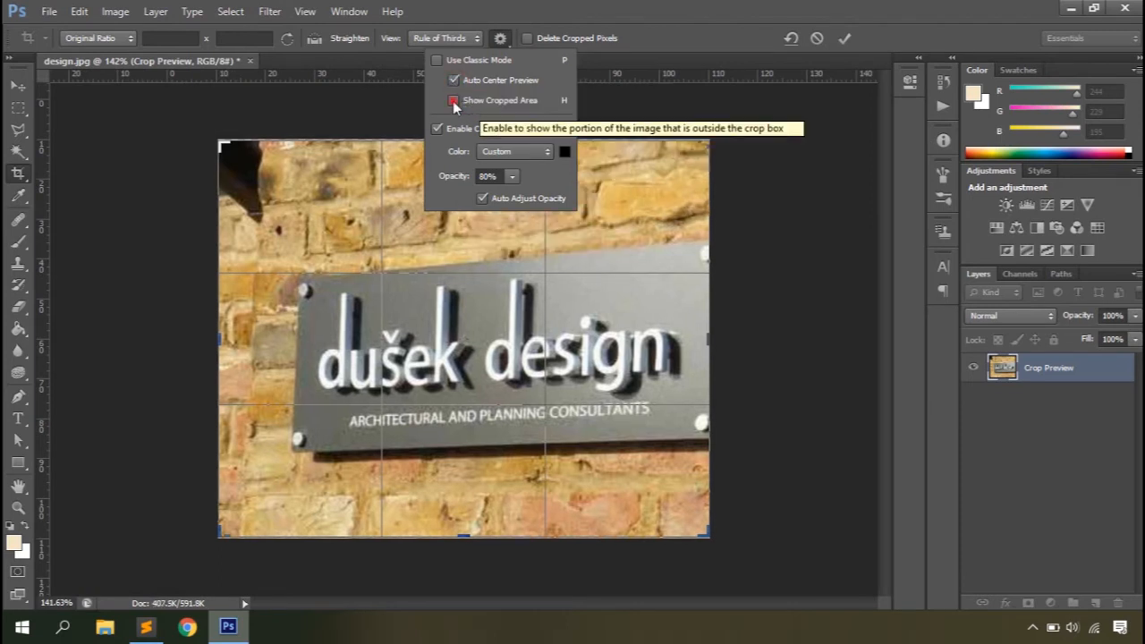
pyautogui.click(453, 101)
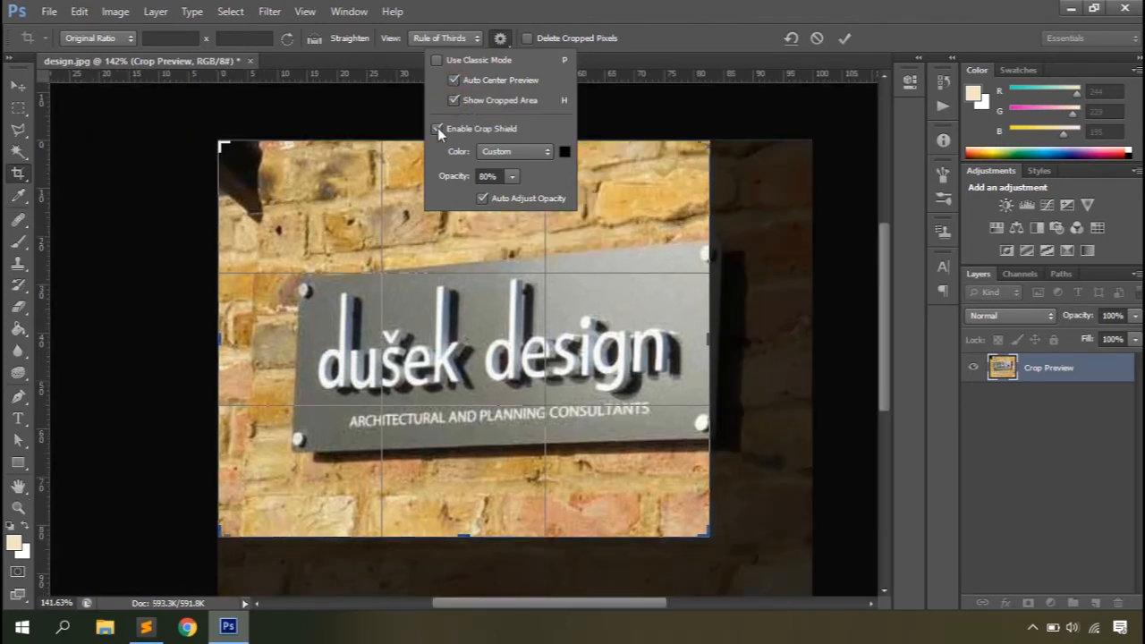
# Step: Set the crop shield color to Match Canvas with 70% opacity, leaving Auto Adjust Opacity enabled
pyautogui.click(437, 129)
pyautogui.click(544, 152)
pyautogui.click(523, 169)
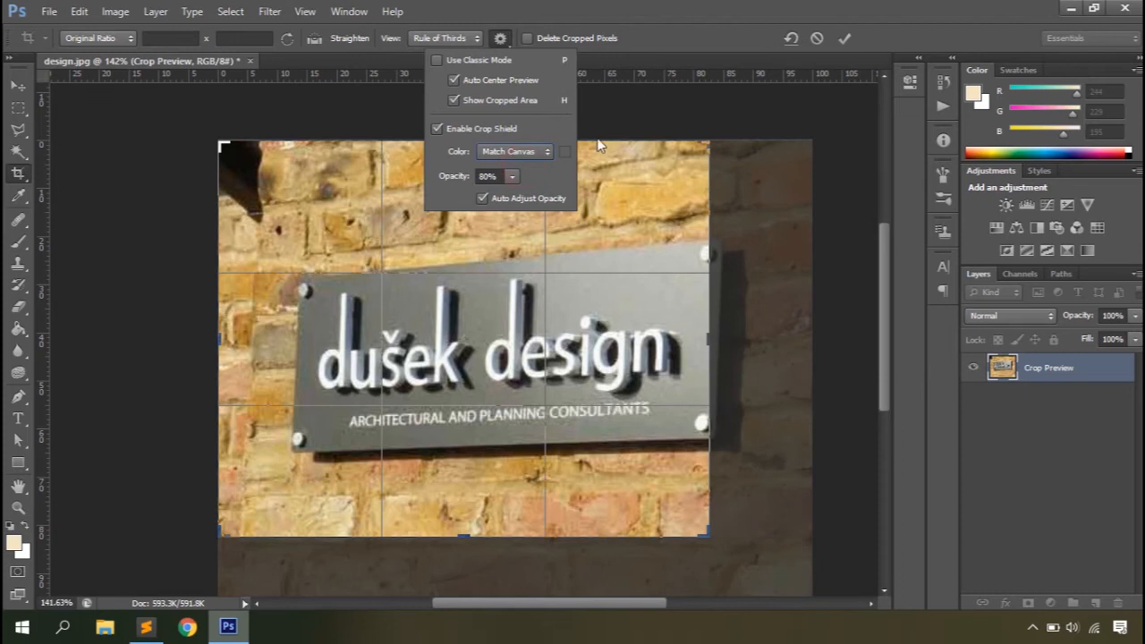
pyautogui.moveTo(446, 179)
pyautogui.mouseDown()
pyautogui.moveTo(467, 179)
pyautogui.moveTo(431, 179)
pyautogui.mouseUp()
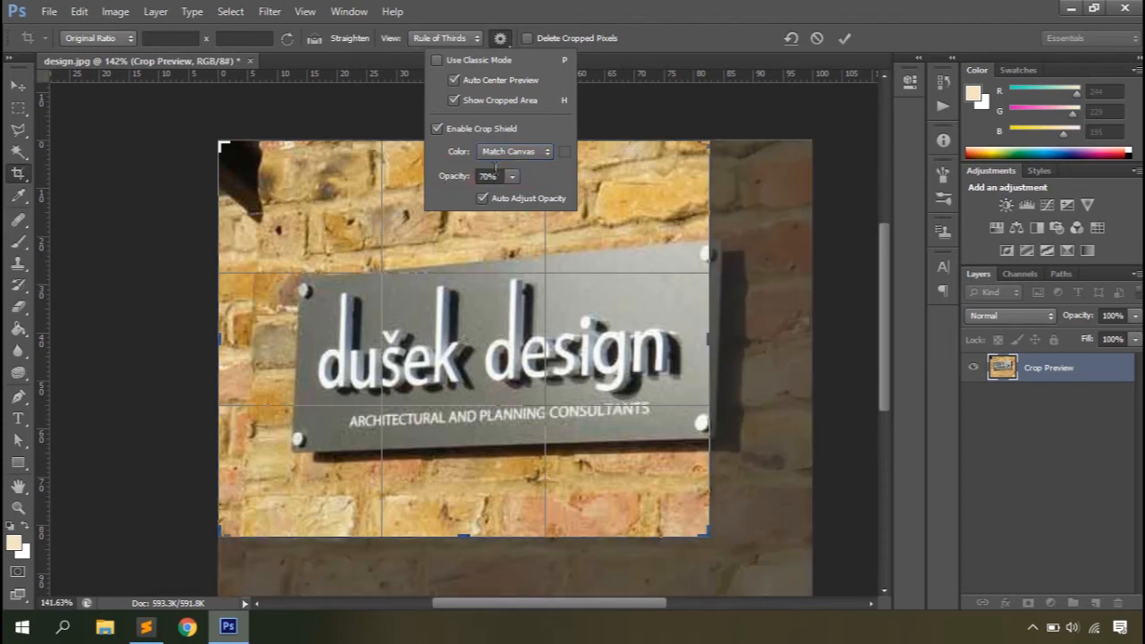
pyautogui.click(483, 199)
pyautogui.click(482, 198)
pyautogui.click(503, 45)
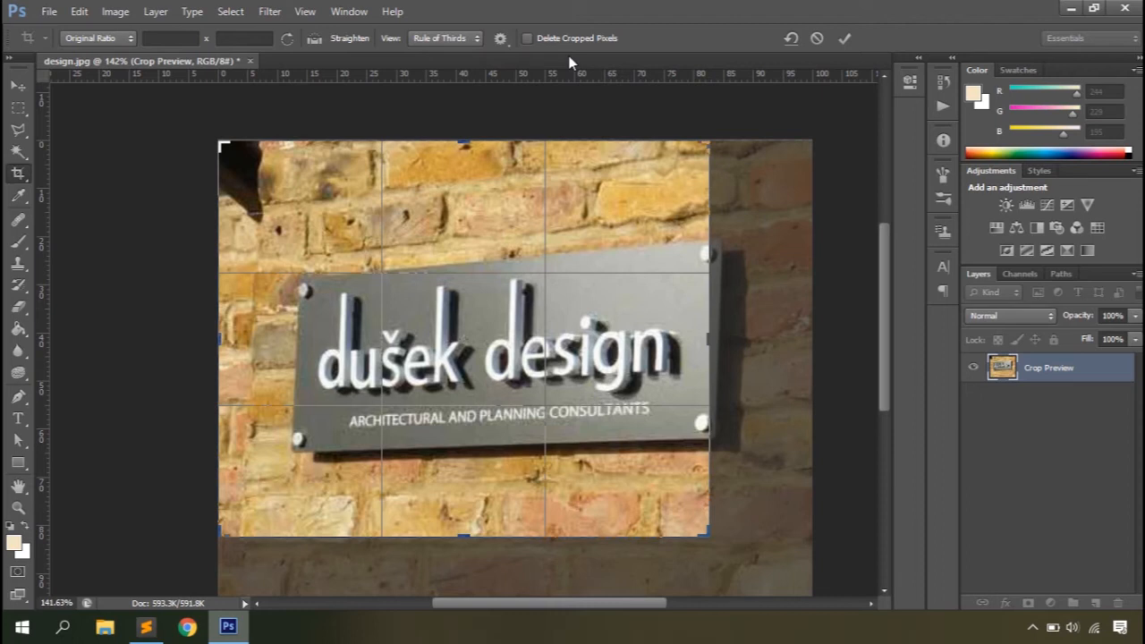
# Step: Try committing the crop without deleting cropped pixels, extend the crop box back over the hidden areas, and cancel the extension
pyautogui.click(846, 40)
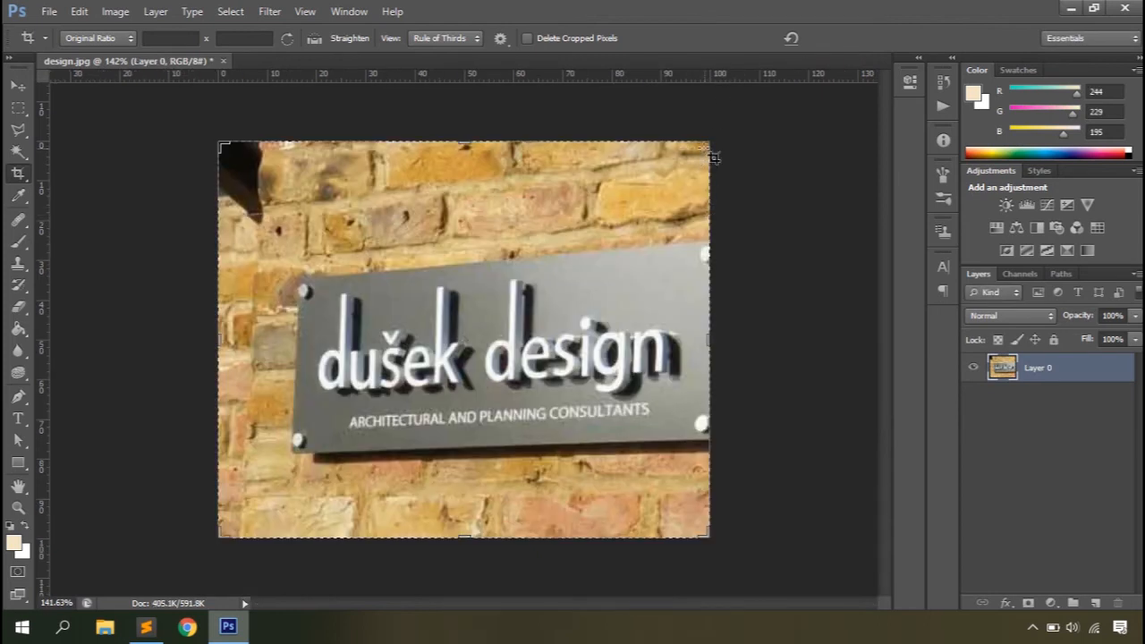
pyautogui.moveTo(713, 157); pyautogui.dragTo(813, 177)
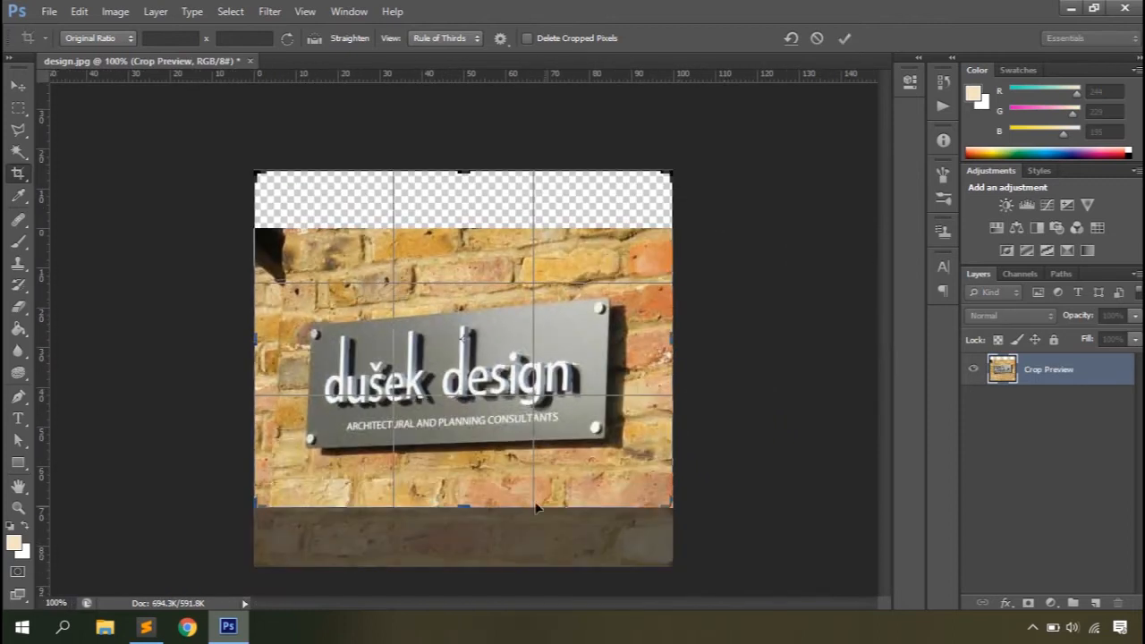
pyautogui.moveTo(461, 507); pyautogui.dragTo(465, 566)
pyautogui.click(817, 38)
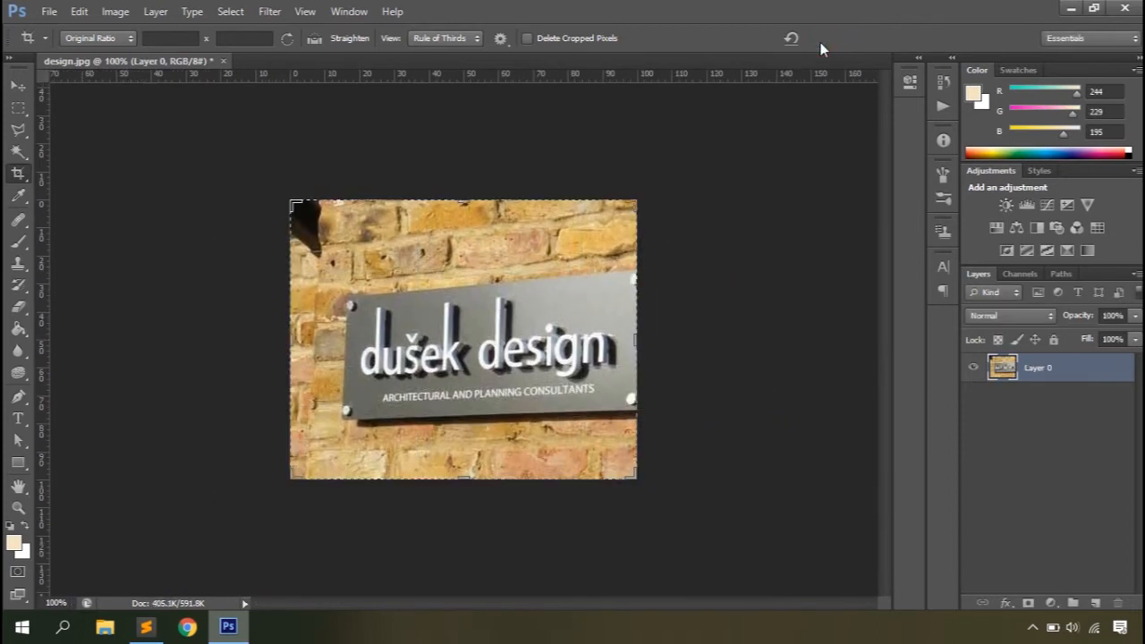
# Step: Enable Delete Cropped Pixels, crop the photo tightly around the sign, and test extending the crop box past its upper-right corner
pyautogui.click(528, 39)
pyautogui.moveTo(672, 507); pyautogui.dragTo(666, 405)
pyautogui.moveTo(287, 195); pyautogui.dragTo(313, 207)
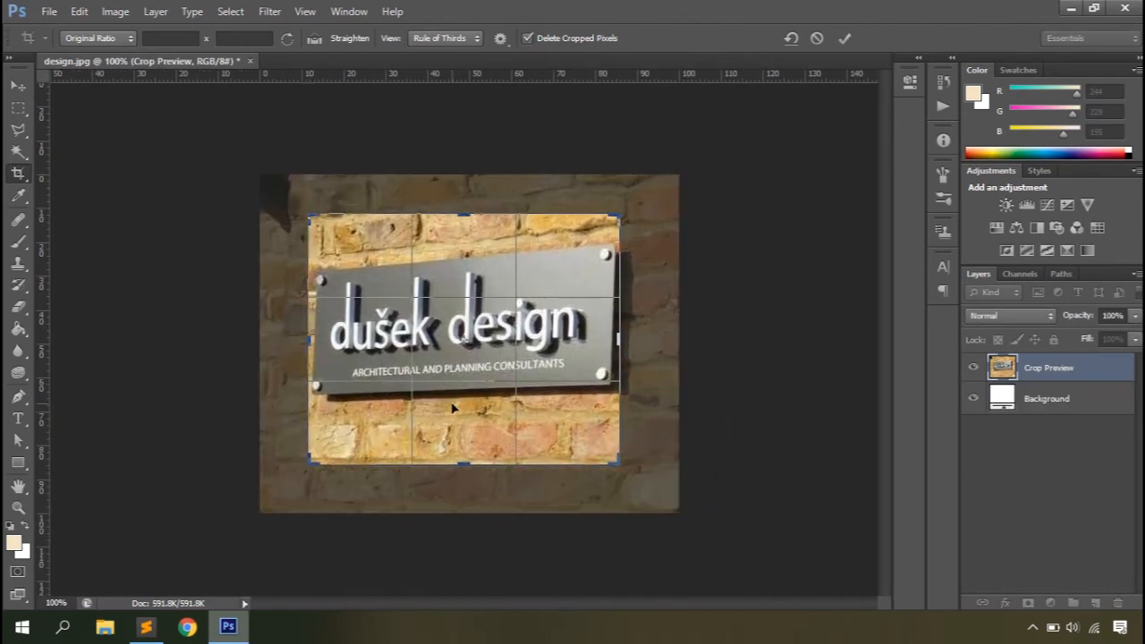
pyautogui.click(844, 39)
pyautogui.moveTo(618, 215); pyautogui.dragTo(659, 193)
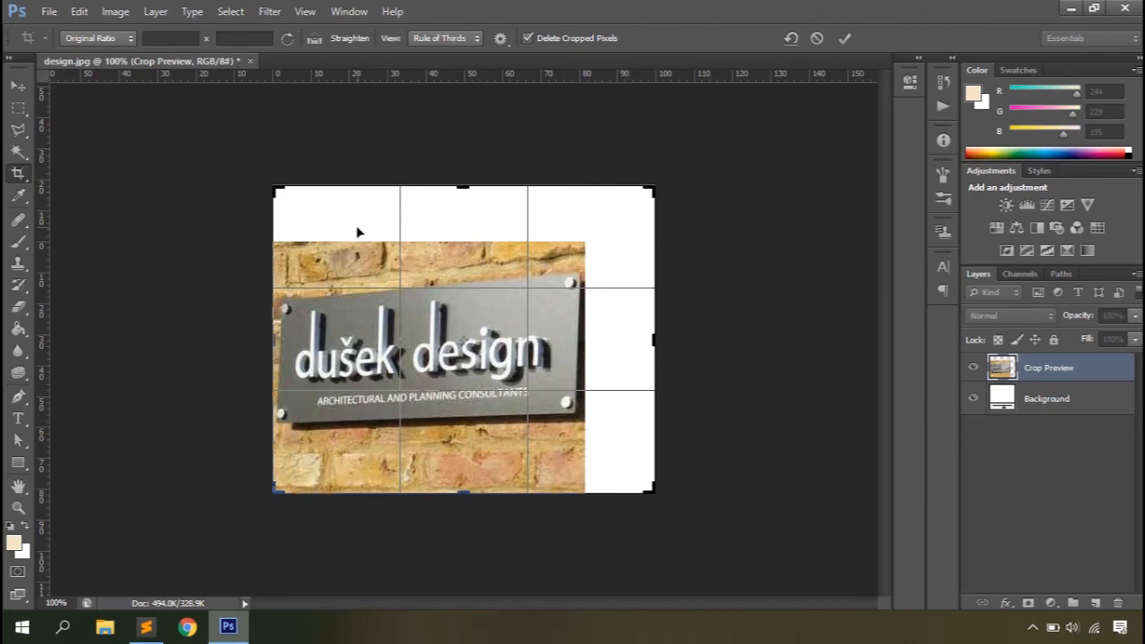
pyautogui.click(816, 38)
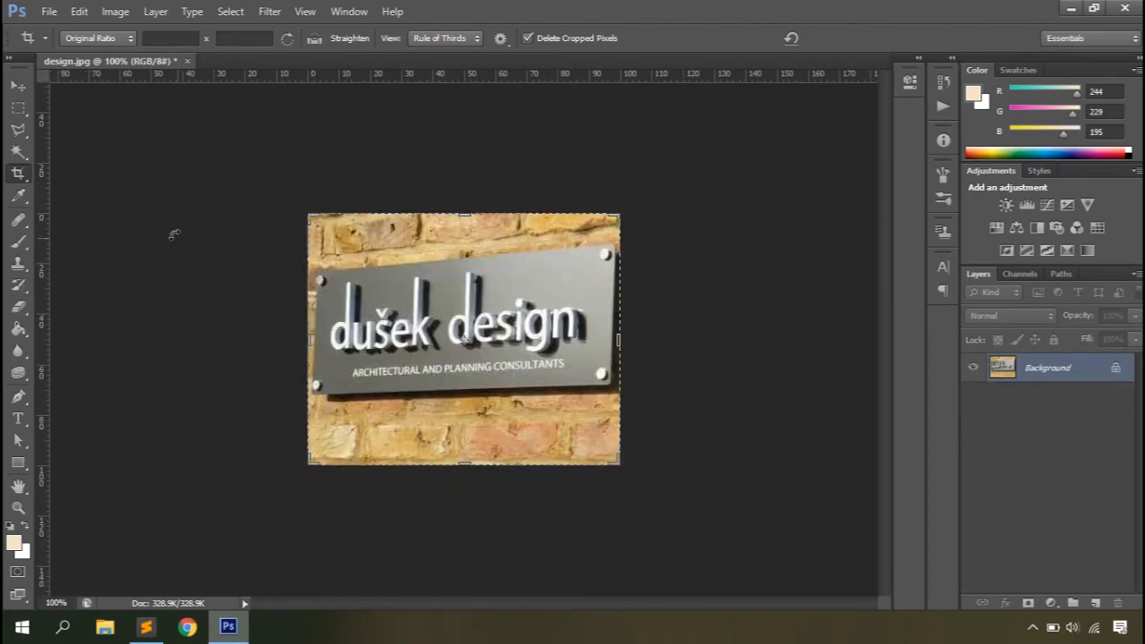
# Step: Set the crop ratio to Unconstrained and try a freely drawn crop and a height-only crop, cancelling both
pyautogui.click(99, 38)
pyautogui.click(90, 16)
pyautogui.moveTo(376, 264); pyautogui.dragTo(596, 429)
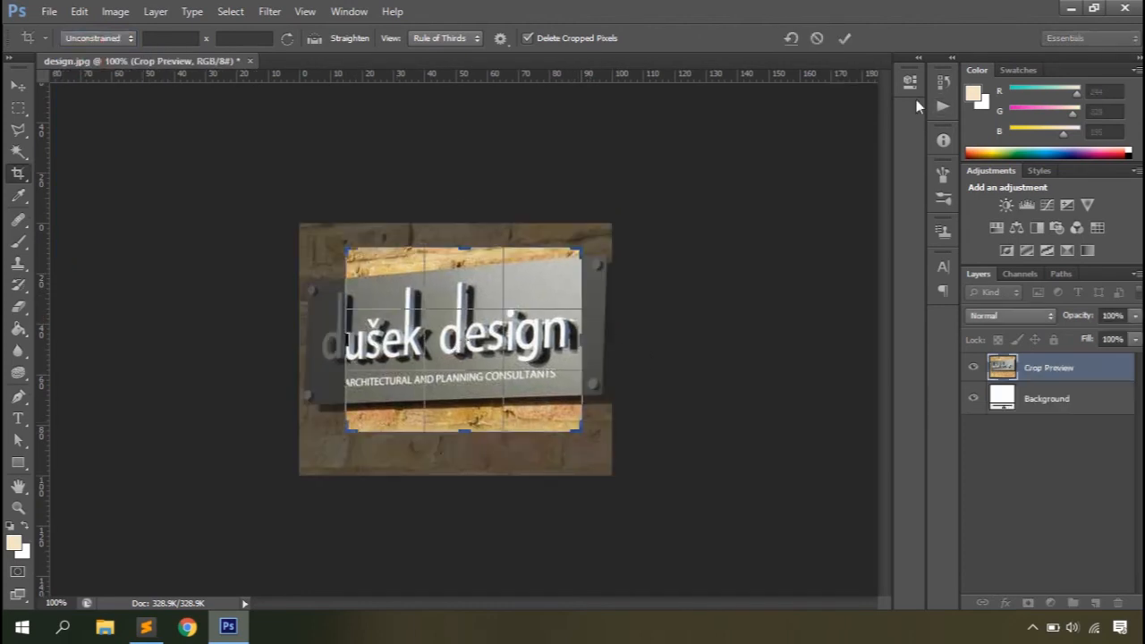
pyautogui.click(816, 40)
pyautogui.moveTo(463, 465); pyautogui.dragTo(465, 430)
pyautogui.moveTo(468, 244); pyautogui.dragTo(468, 256)
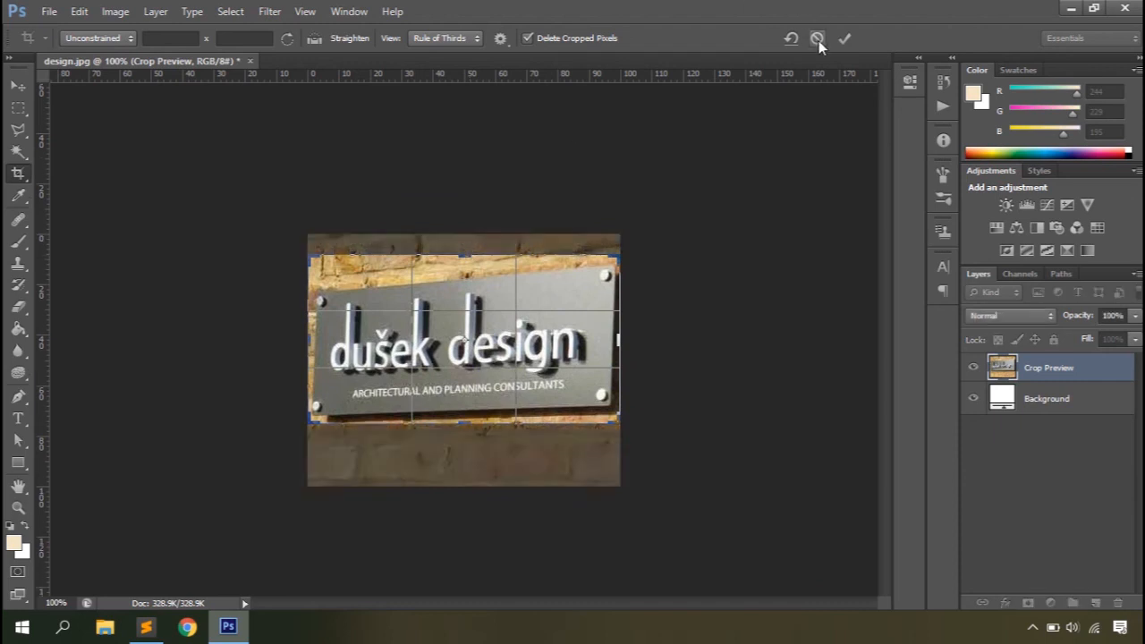
pyautogui.click(815, 37)
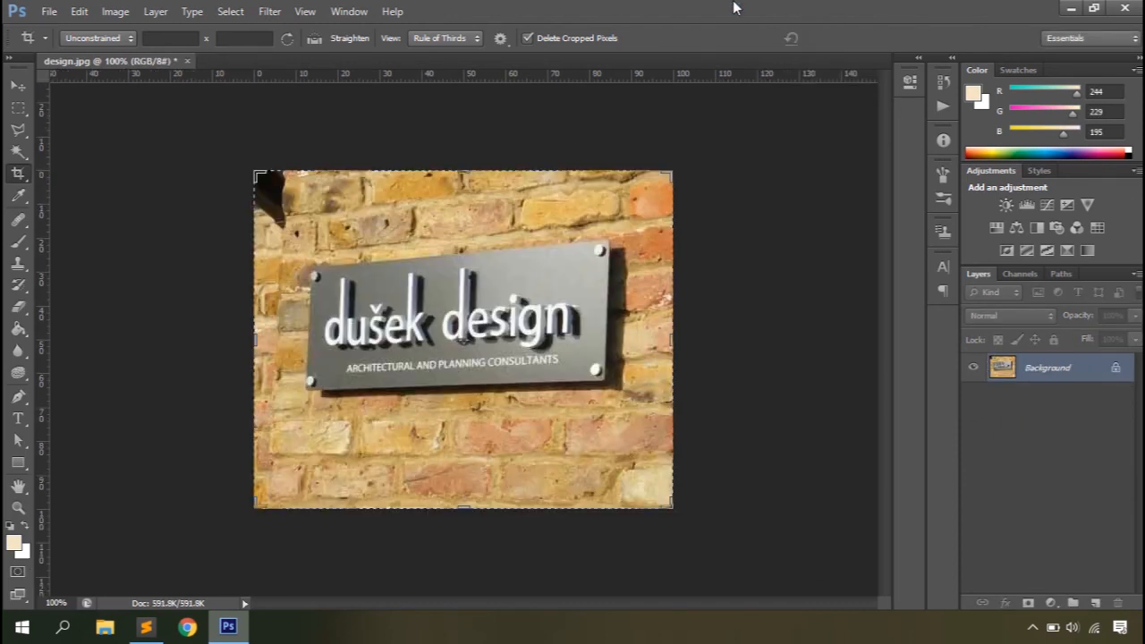
# Step: Switch to the Perspective Crop Tool and look through its resolution units, keeping Pixels/in
pyautogui.rightClick(19, 173)
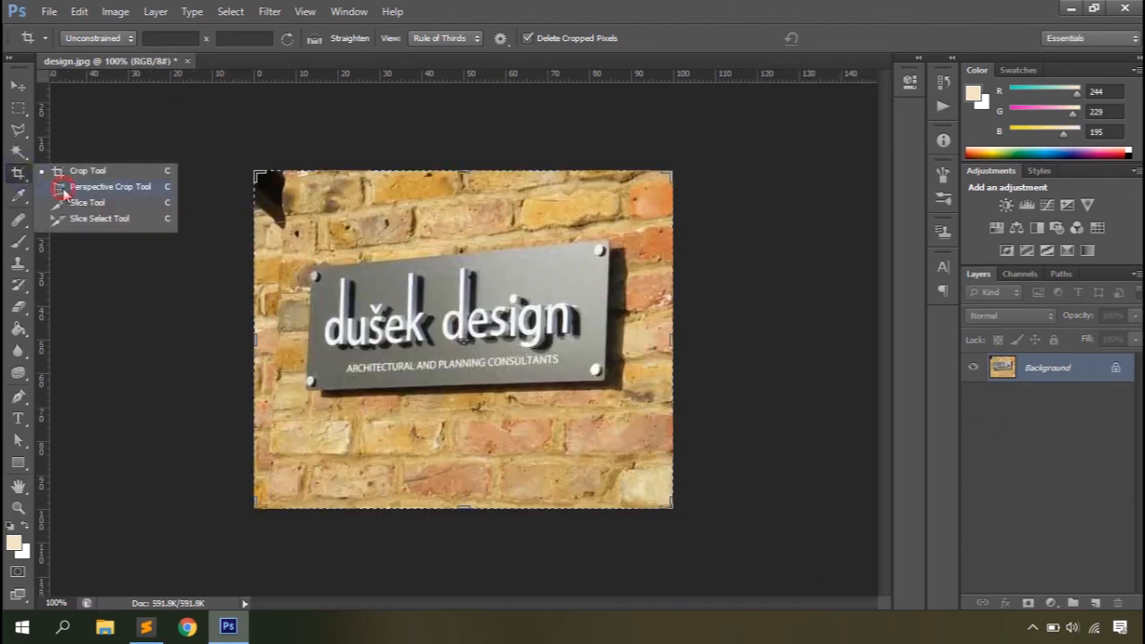
pyautogui.click(63, 190)
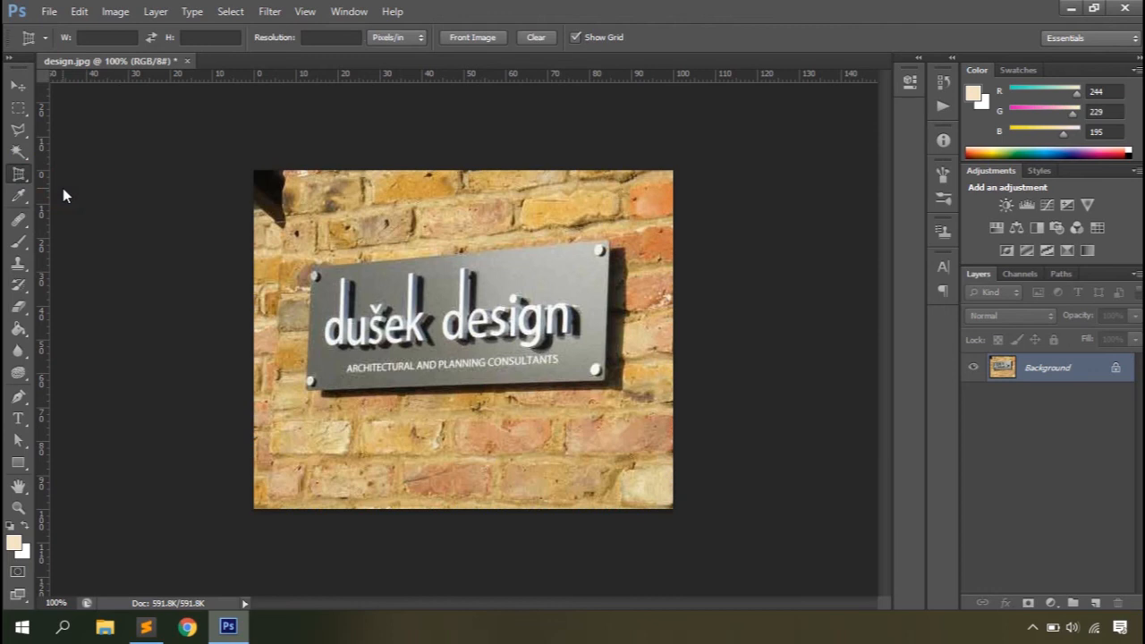
pyautogui.click(388, 37)
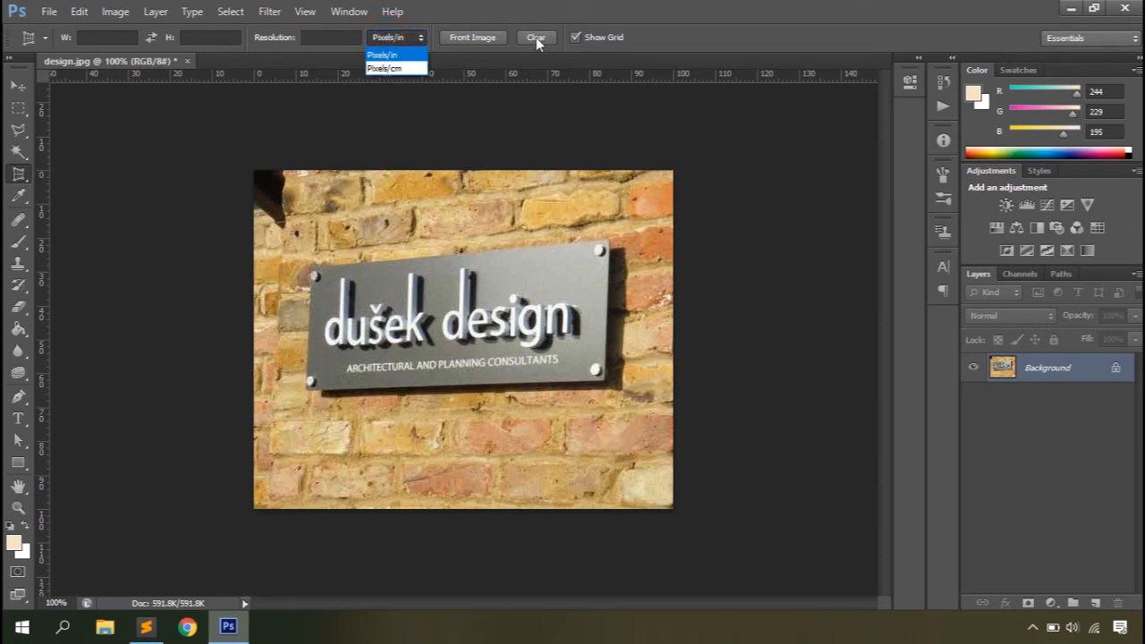
pyautogui.click(639, 5)
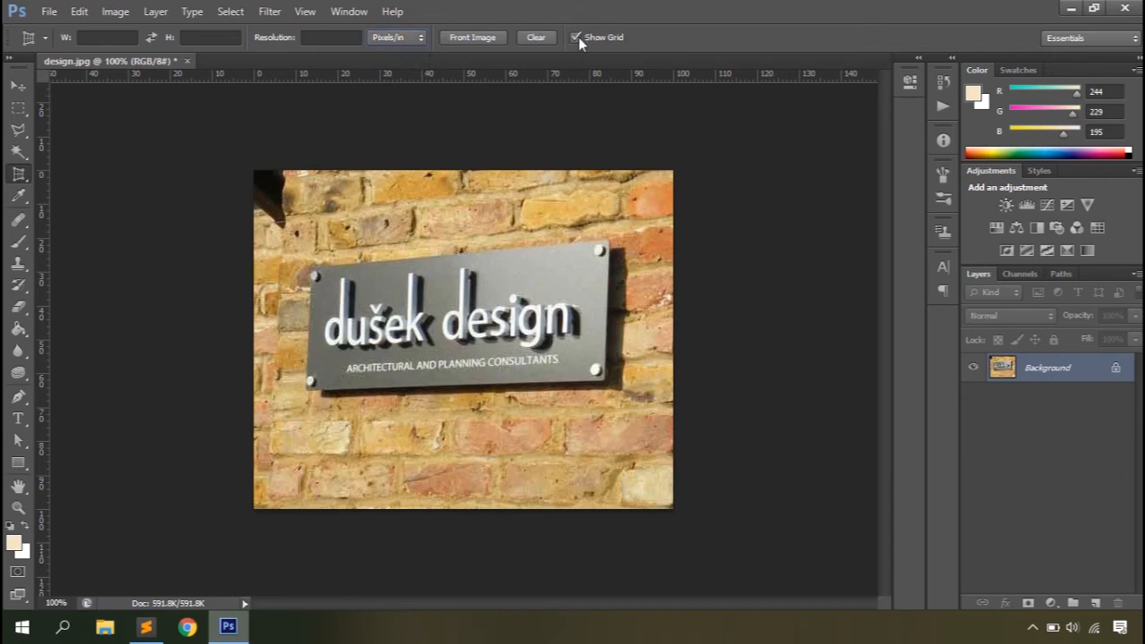
# Step: Try a perspective crop of the whole photo with both right corners moved vertically inward, and undo it
pyautogui.moveTo(253, 169); pyautogui.dragTo(672, 509)
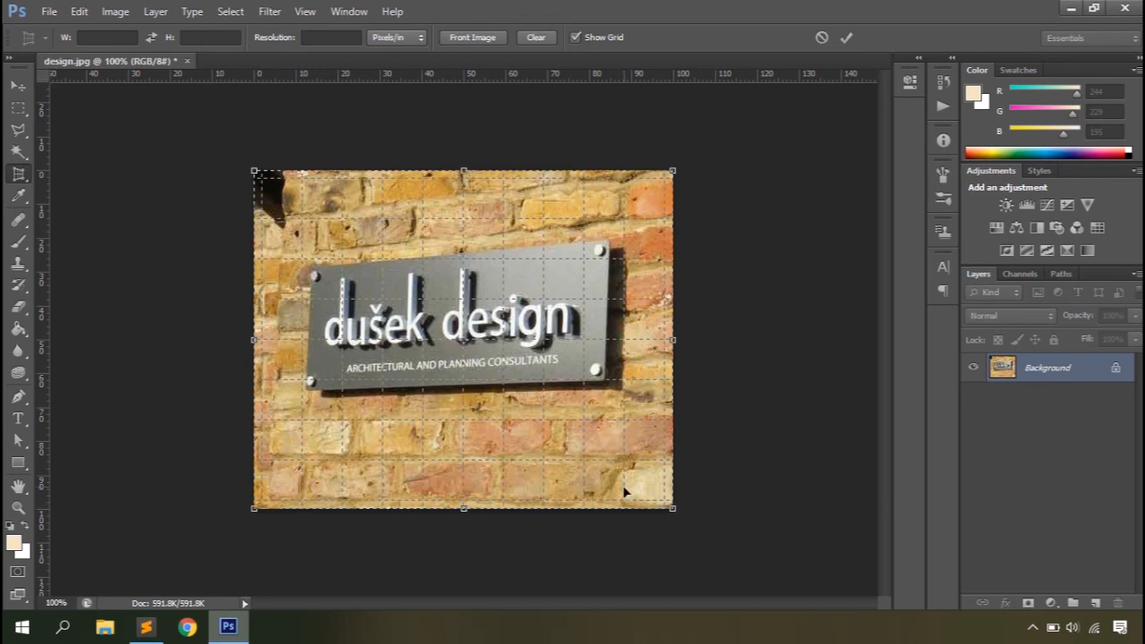
pyautogui.moveTo(674, 508); pyautogui.dragTo(673, 397)
pyautogui.moveTo(678, 171); pyautogui.dragTo(672, 234)
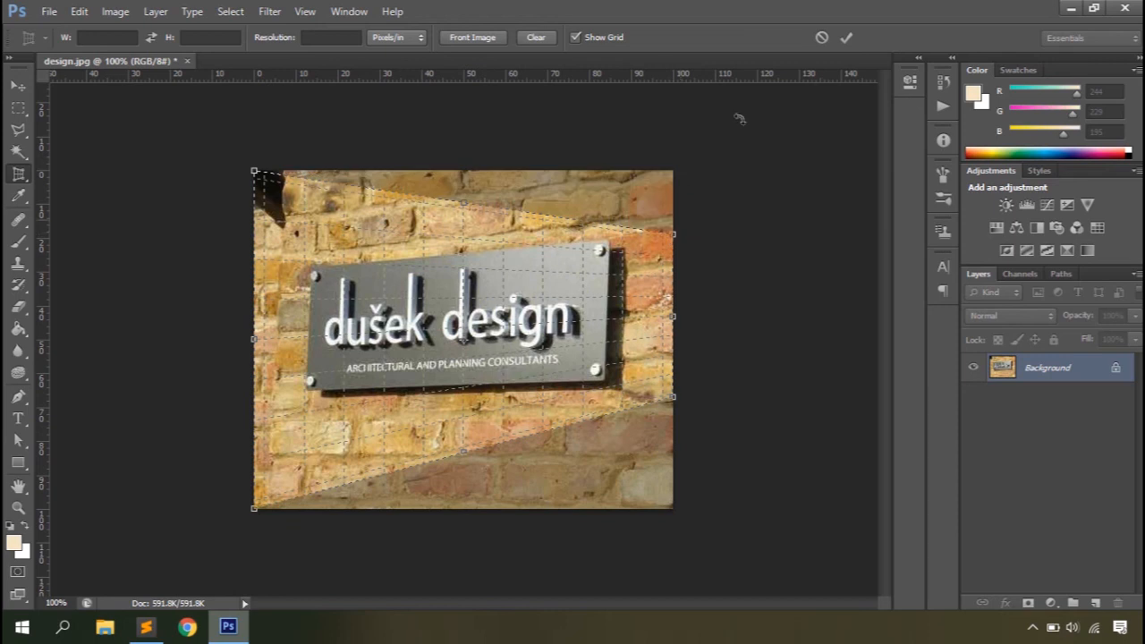
pyautogui.click(846, 37)
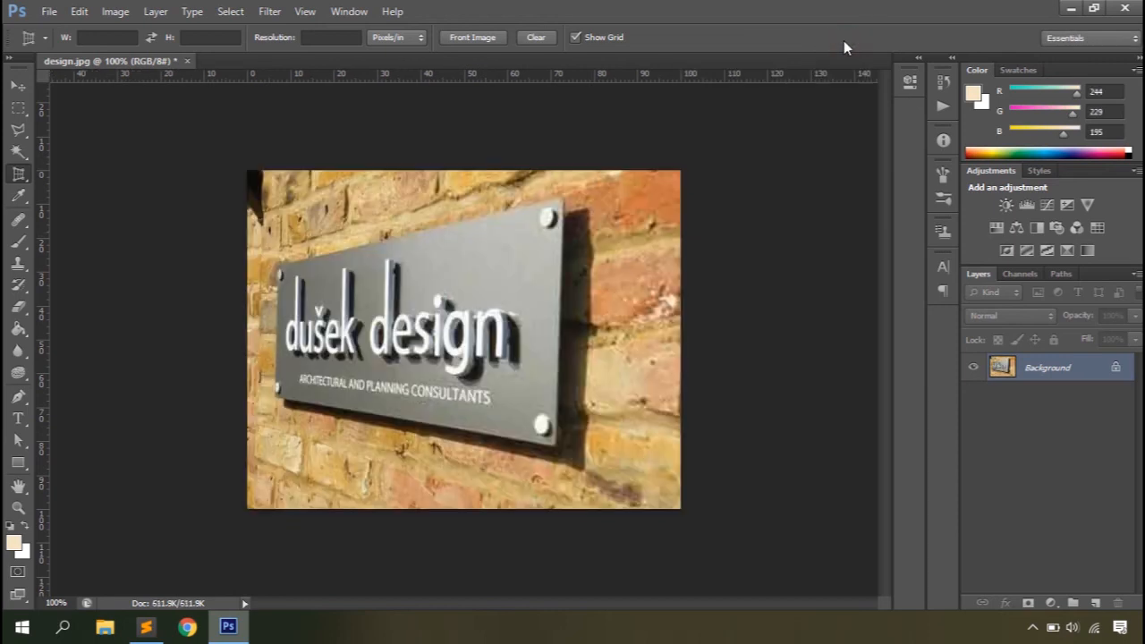
pyautogui.hotkey('ctrl', 'z')
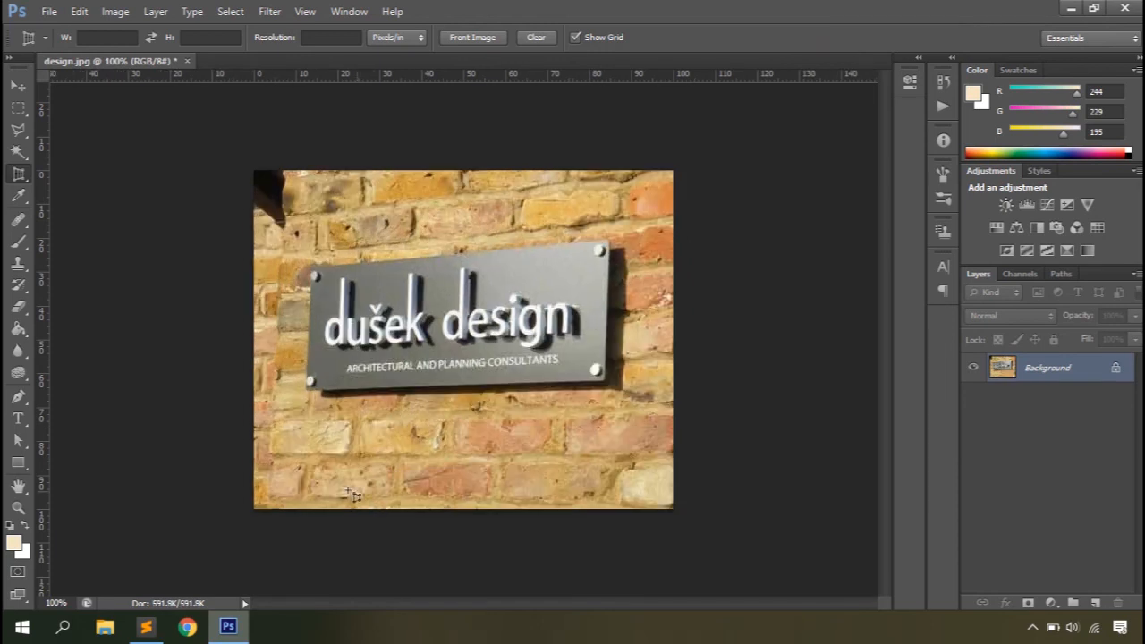
# Step: Try a perspective crop of the whole photo with both left corners moved vertically inward, and undo it
pyautogui.moveTo(261, 510); pyautogui.dragTo(672, 170)
pyautogui.moveTo(254, 507); pyautogui.dragTo(252, 393)
pyautogui.moveTo(254, 170); pyautogui.dragTo(254, 267)
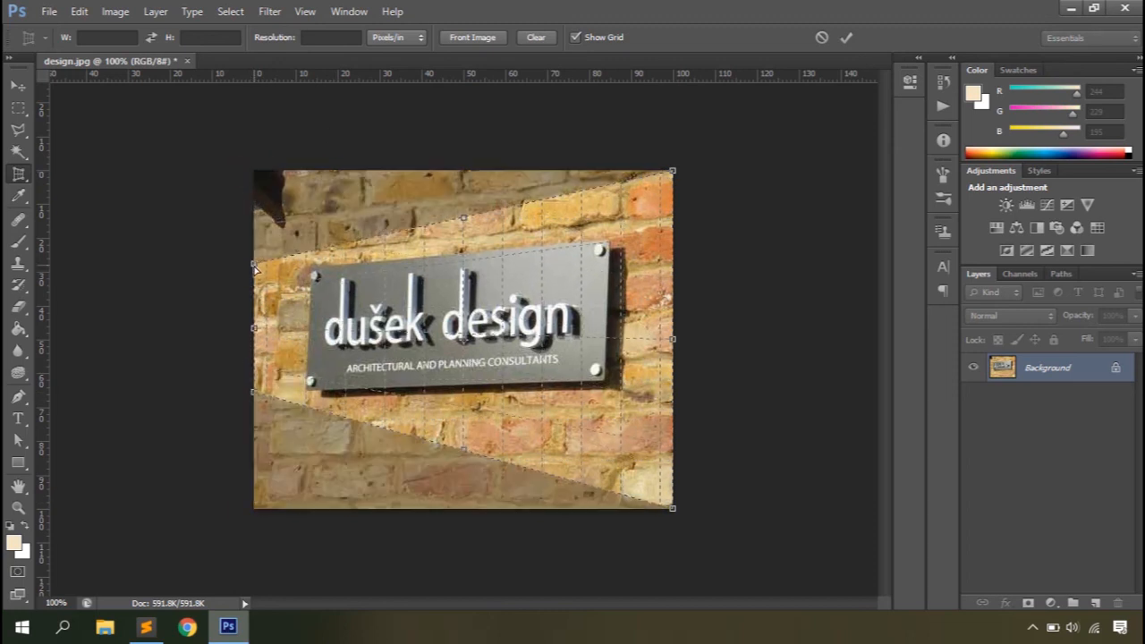
pyautogui.click(846, 38)
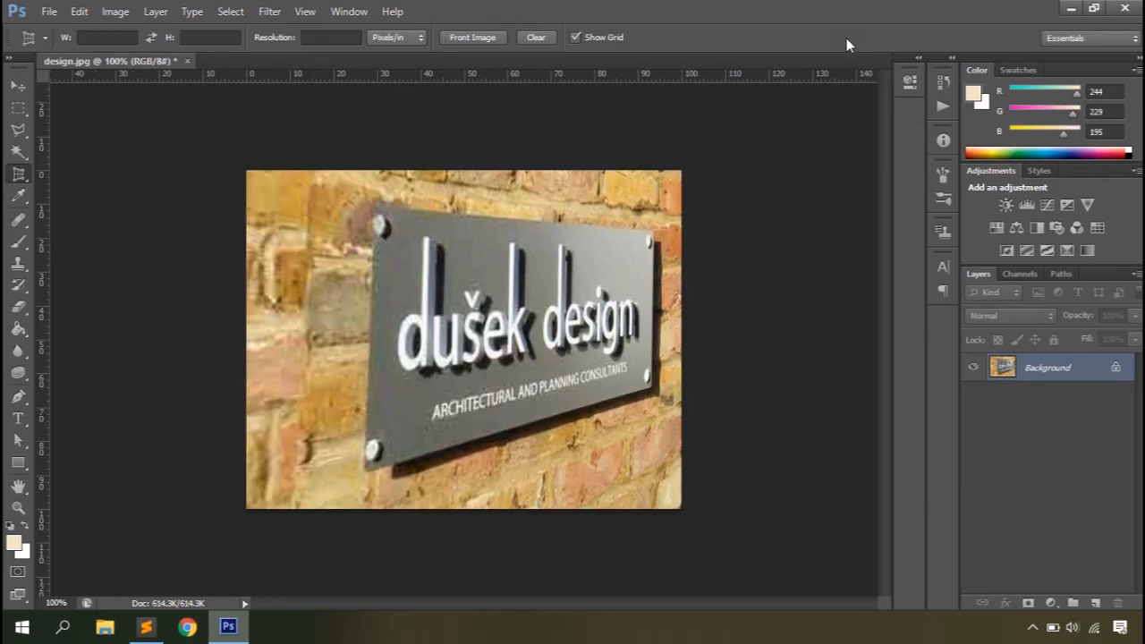
pyautogui.hotkey('ctrl', 'z')
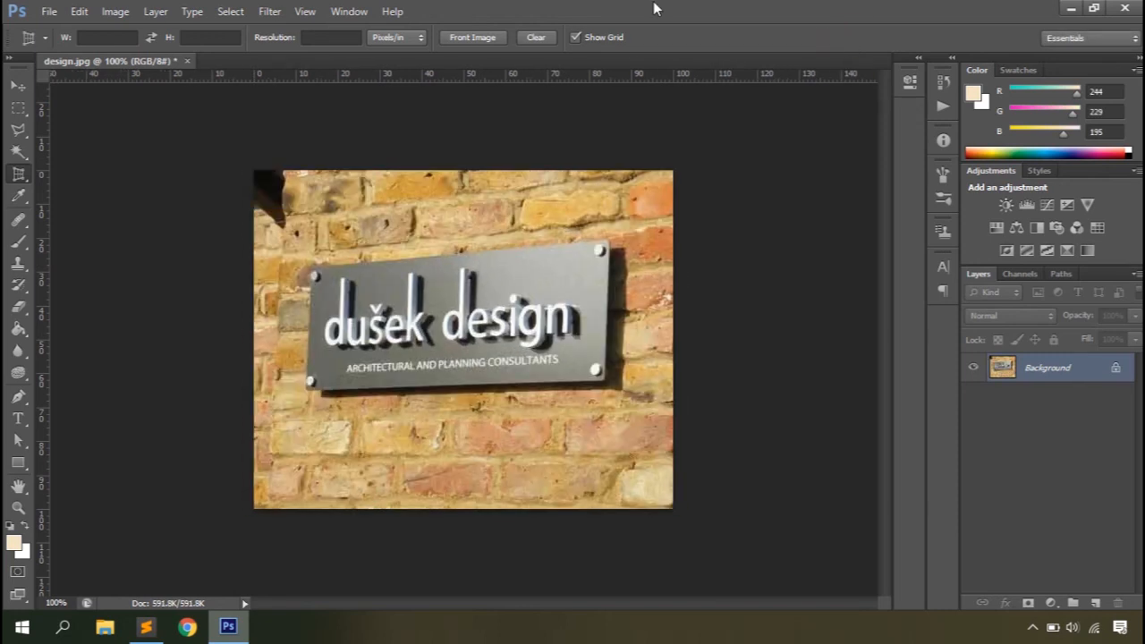